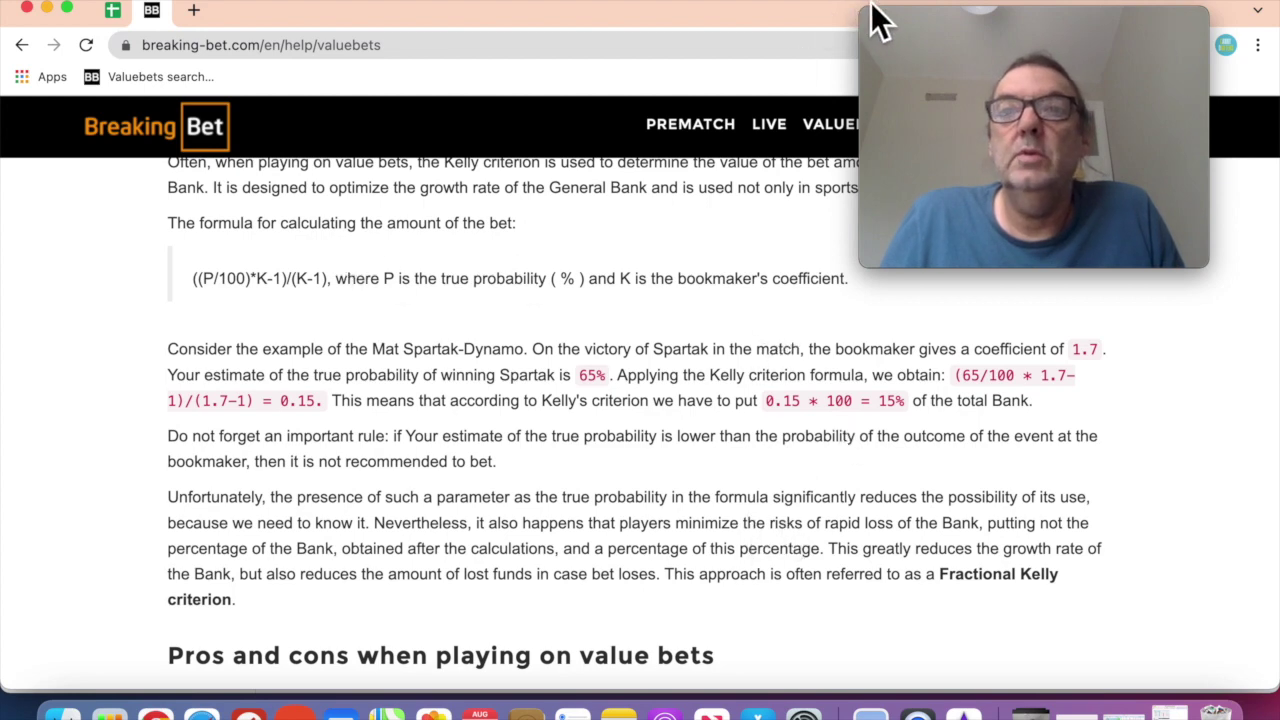
Step: Check the Kelly formula on the help page, then switch to the Kelly Criterion spreadsheet and review bets 230 to 260
scroll(400, 280, up, 2)
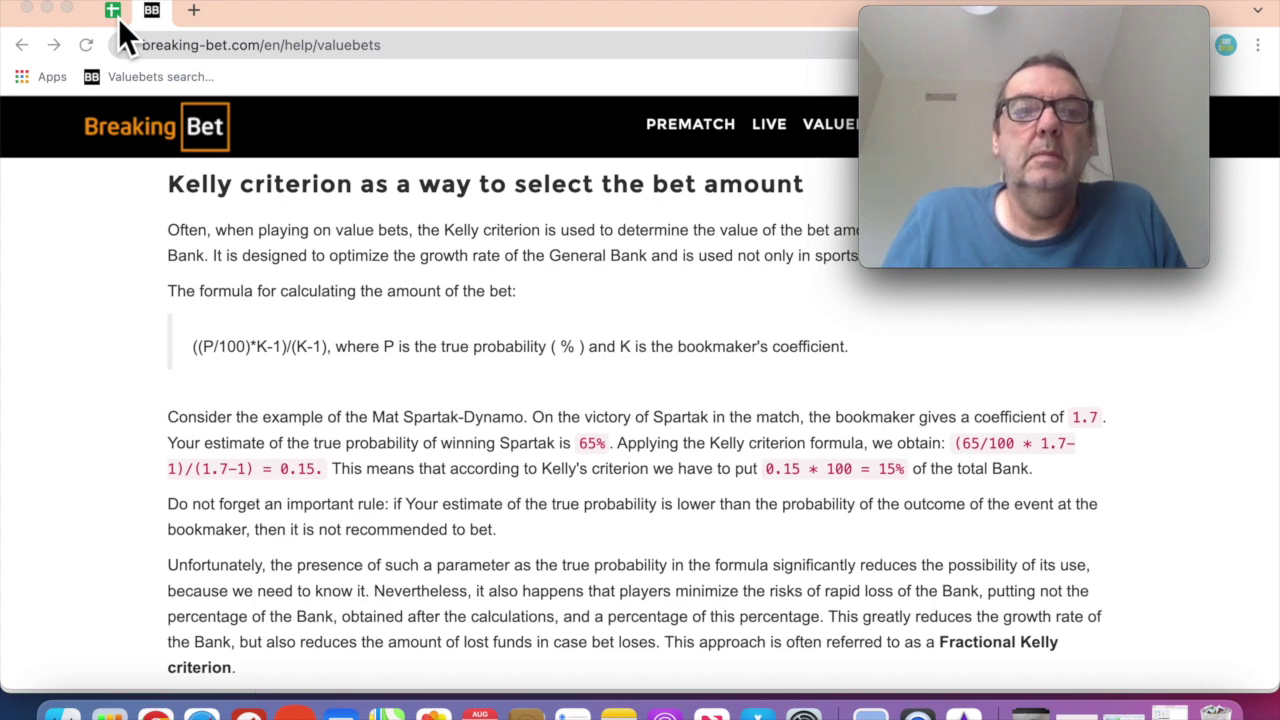
click(118, 18)
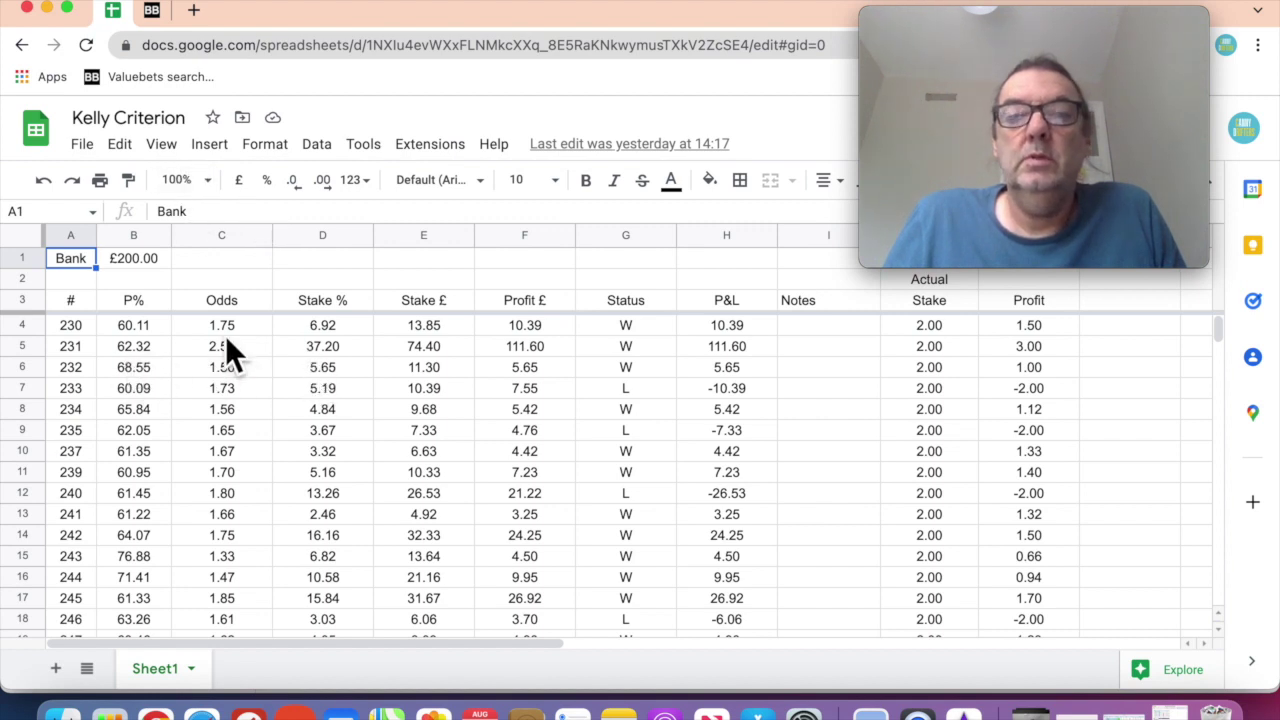
click(78, 334)
scroll(185, 369, down, 3)
scroll(185, 372, down, 5)
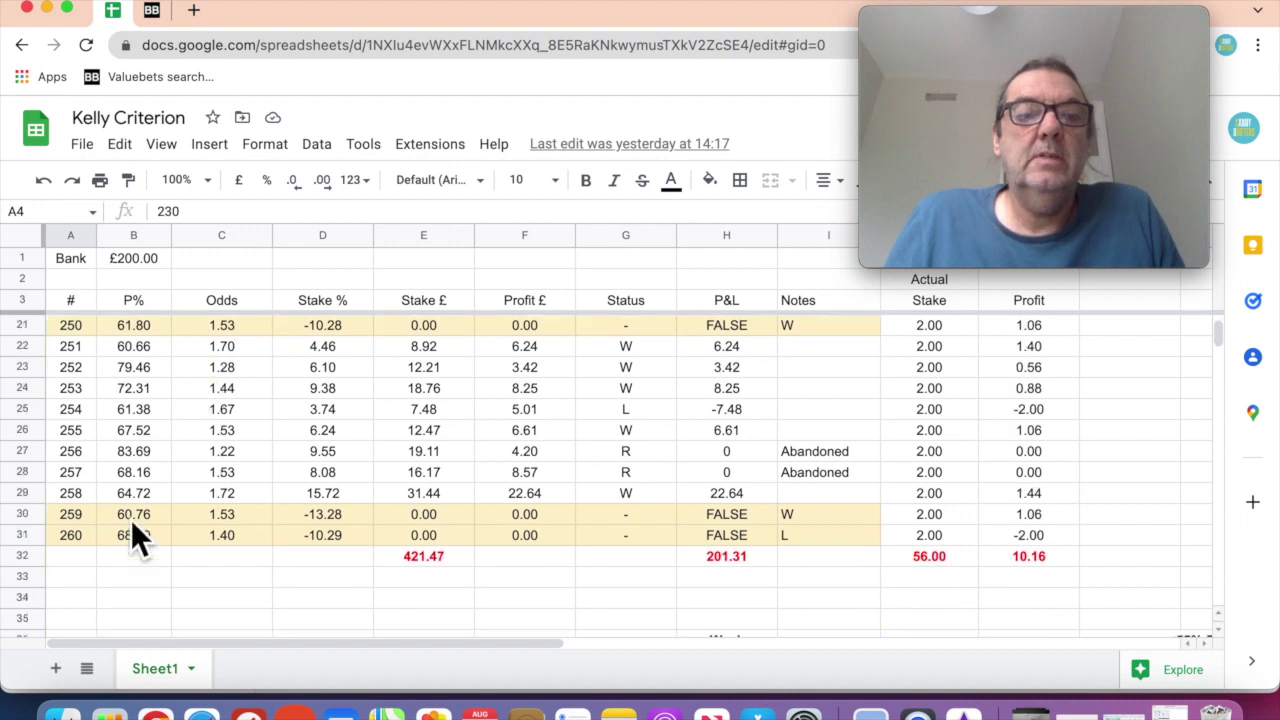
click(94, 536)
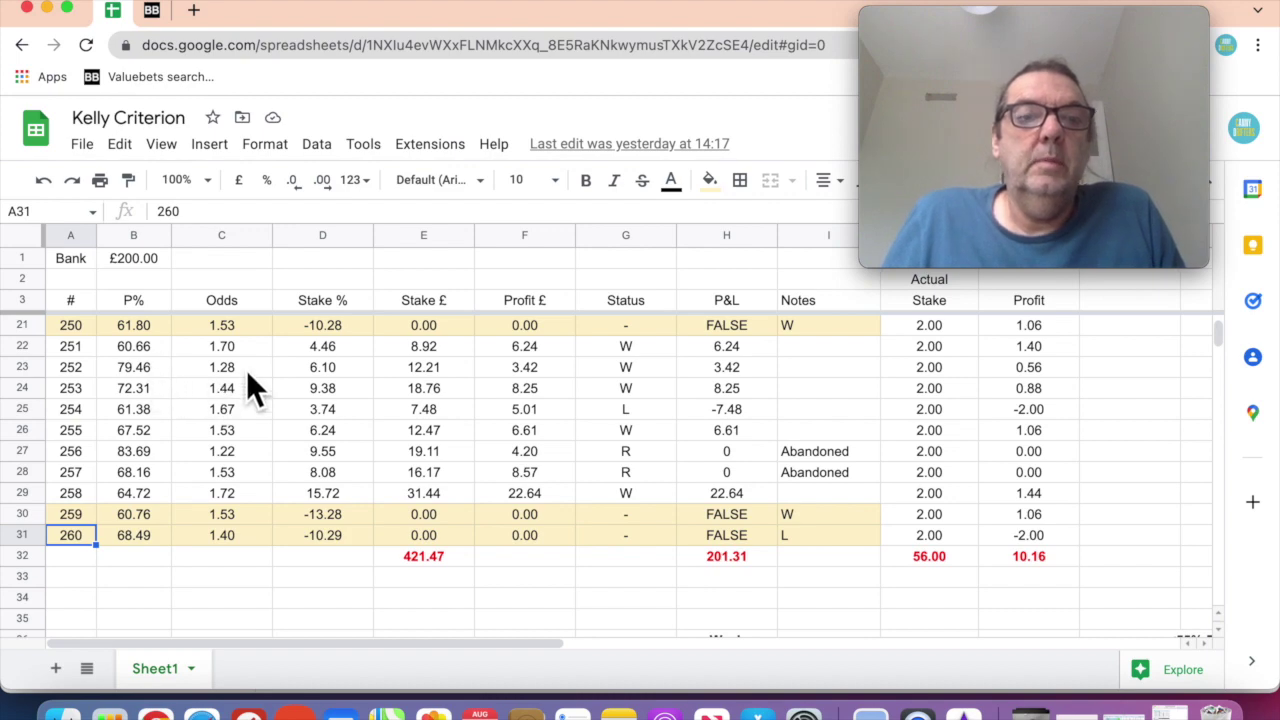
scroll(319, 396, up, 6)
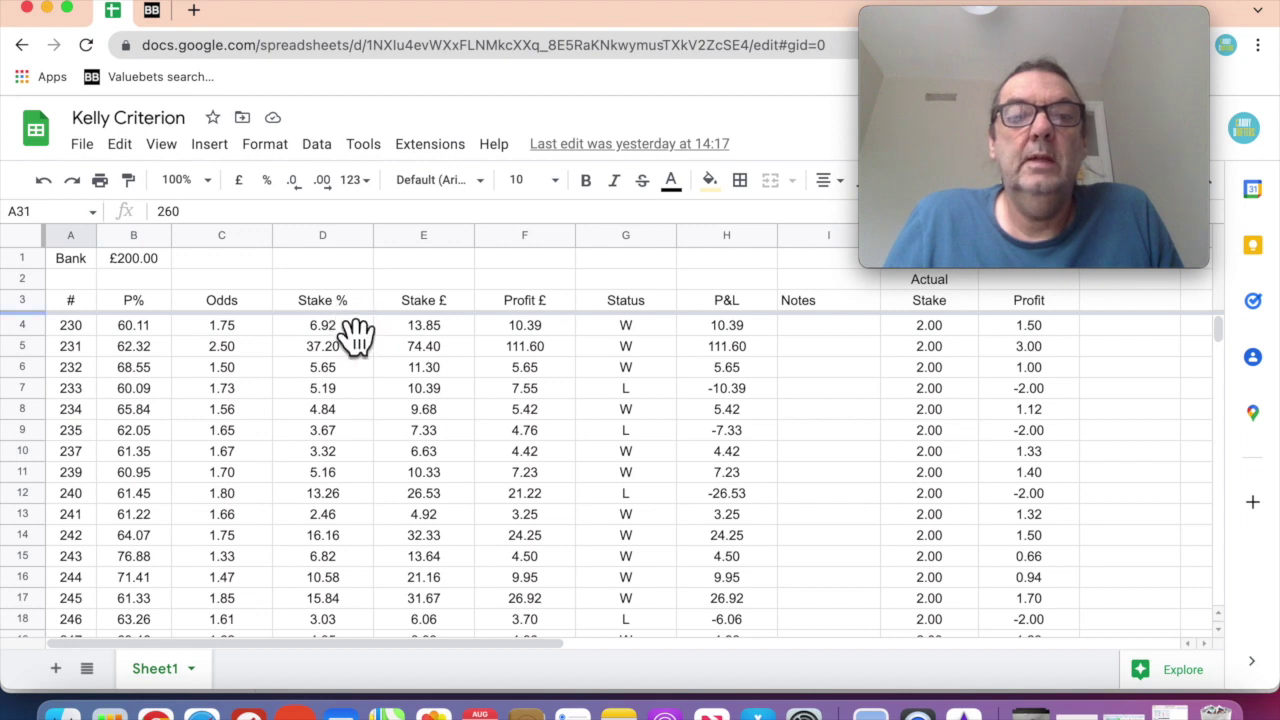
Step: Inspect the profit formula for bet 231 and look through the list of bets starting at bet 230
click(527, 353)
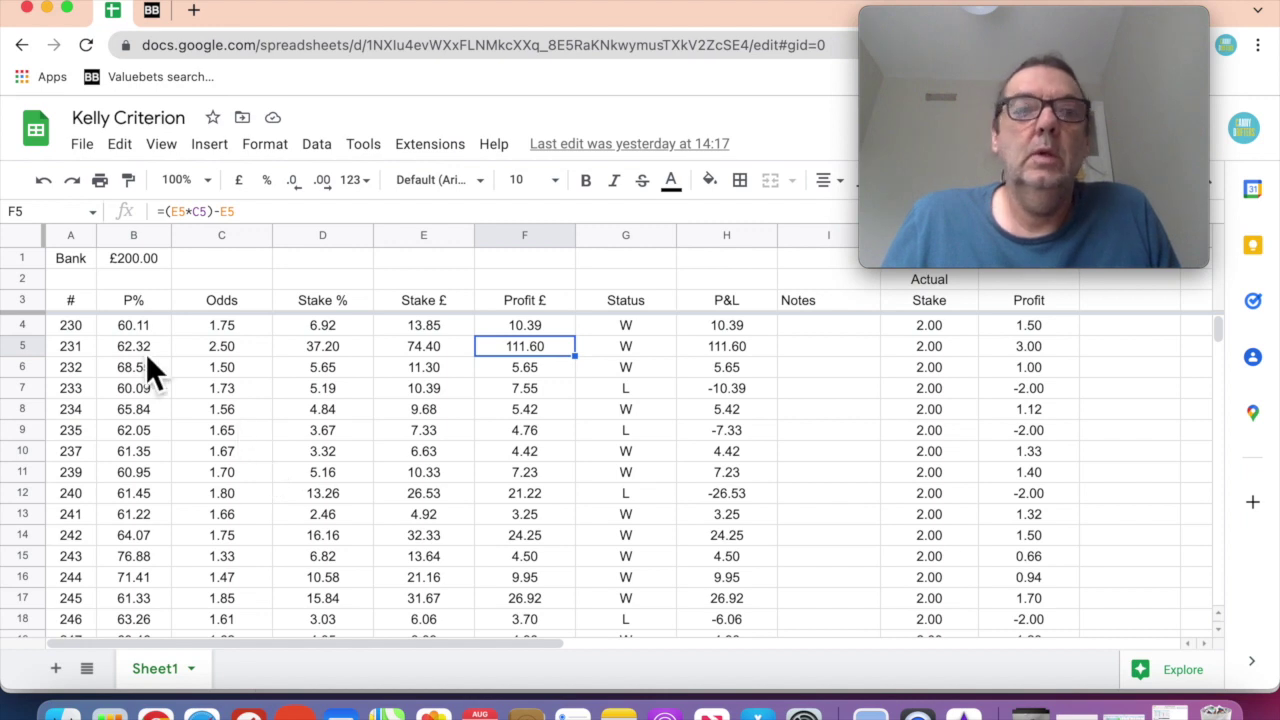
click(72, 330)
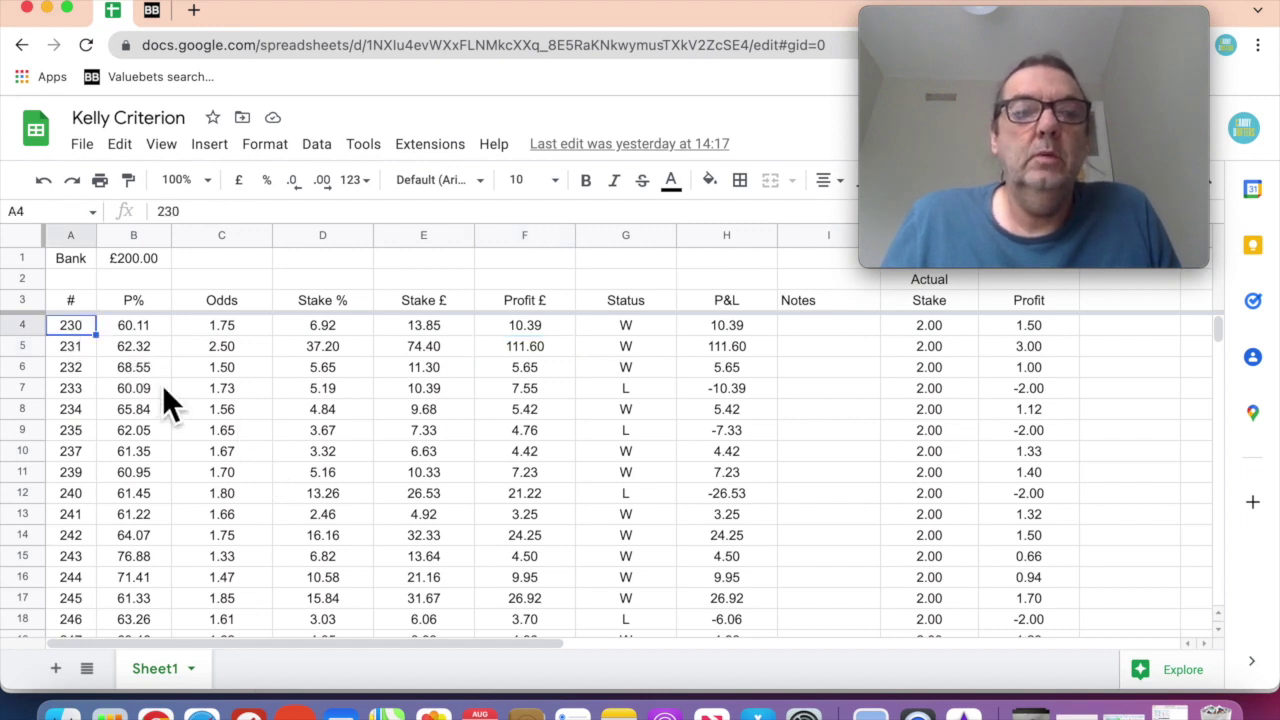
scroll(163, 385, down, 5)
scroll(168, 400, down, 1)
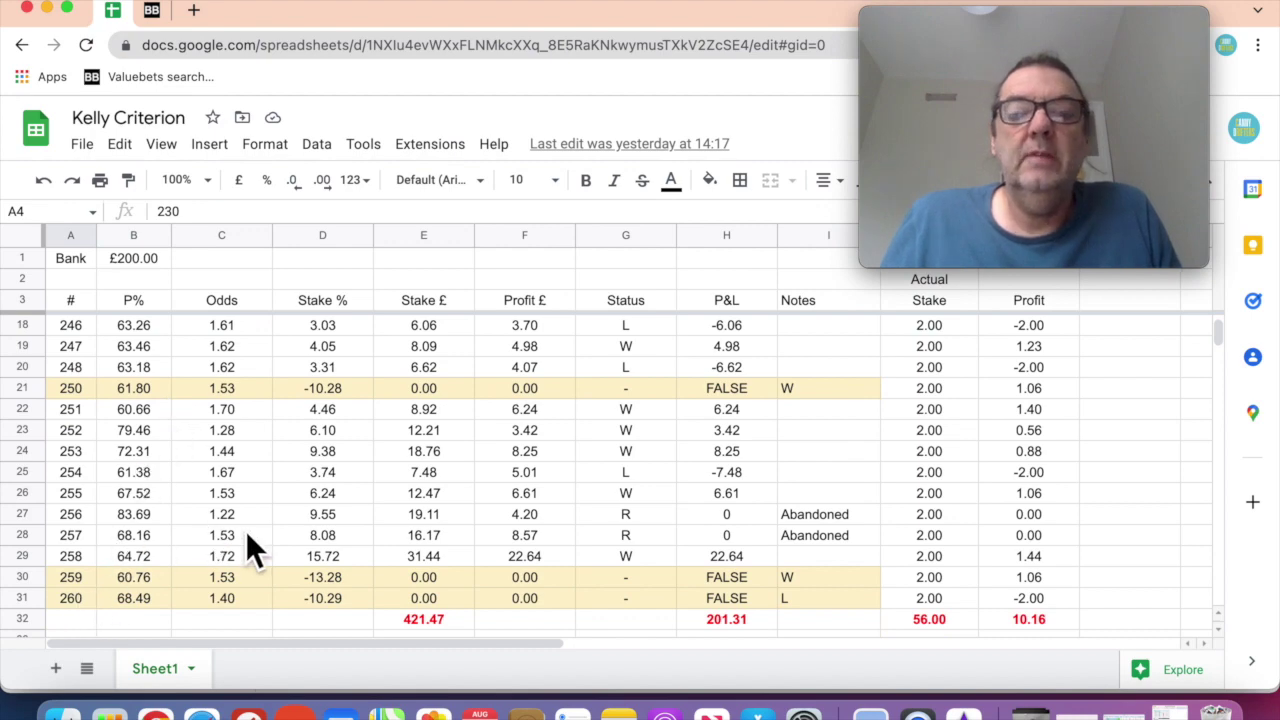
scroll(247, 532, up, 6)
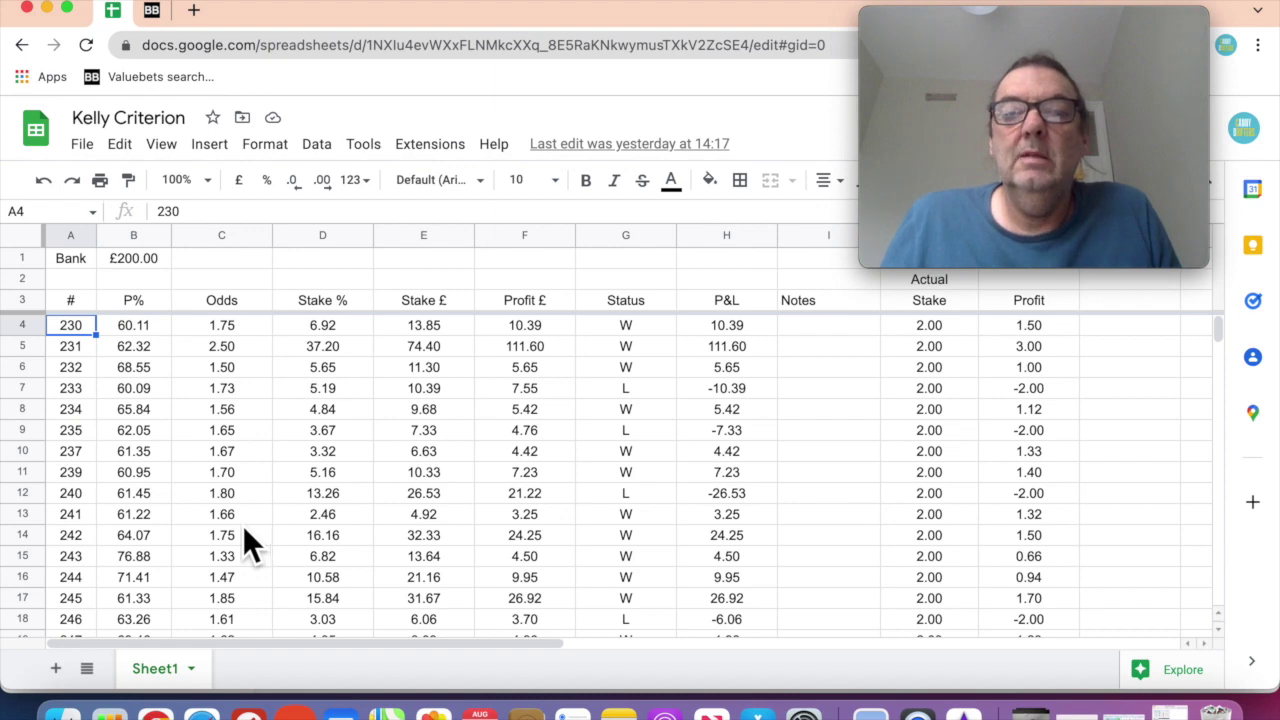
scroll(341, 540, down, 1)
scroll(339, 535, down, 1)
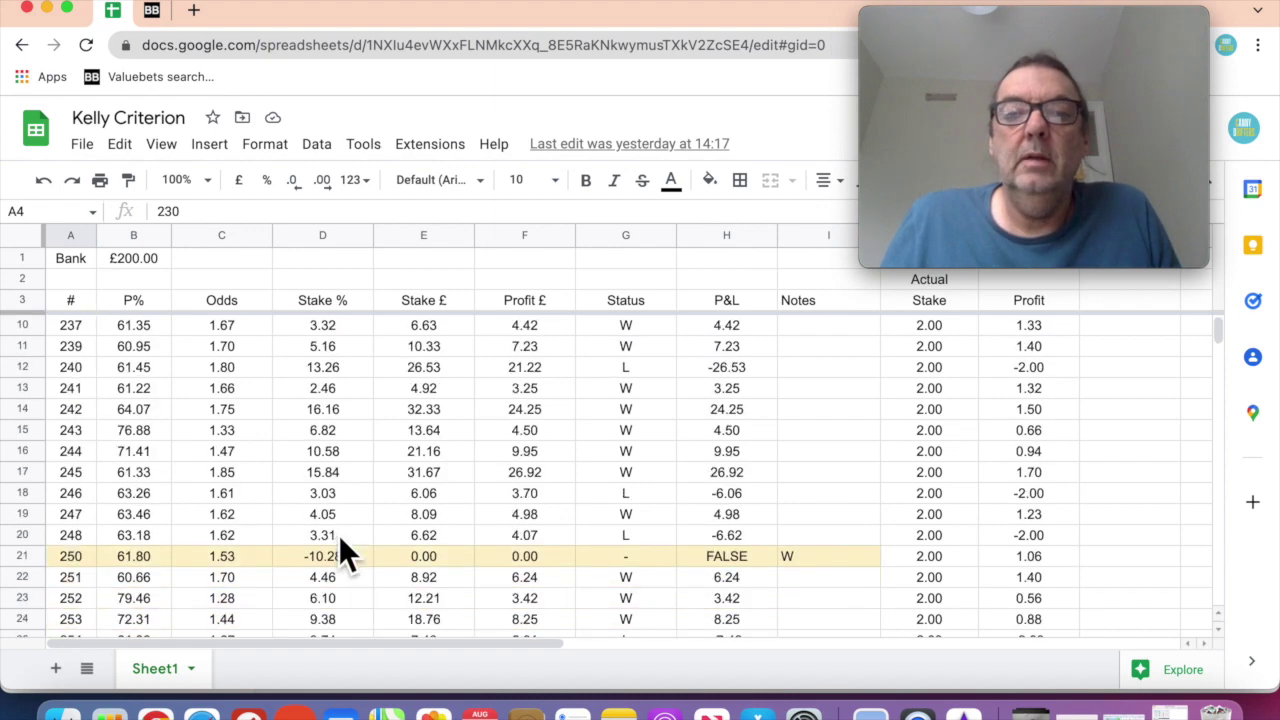
scroll(339, 535, up, 2)
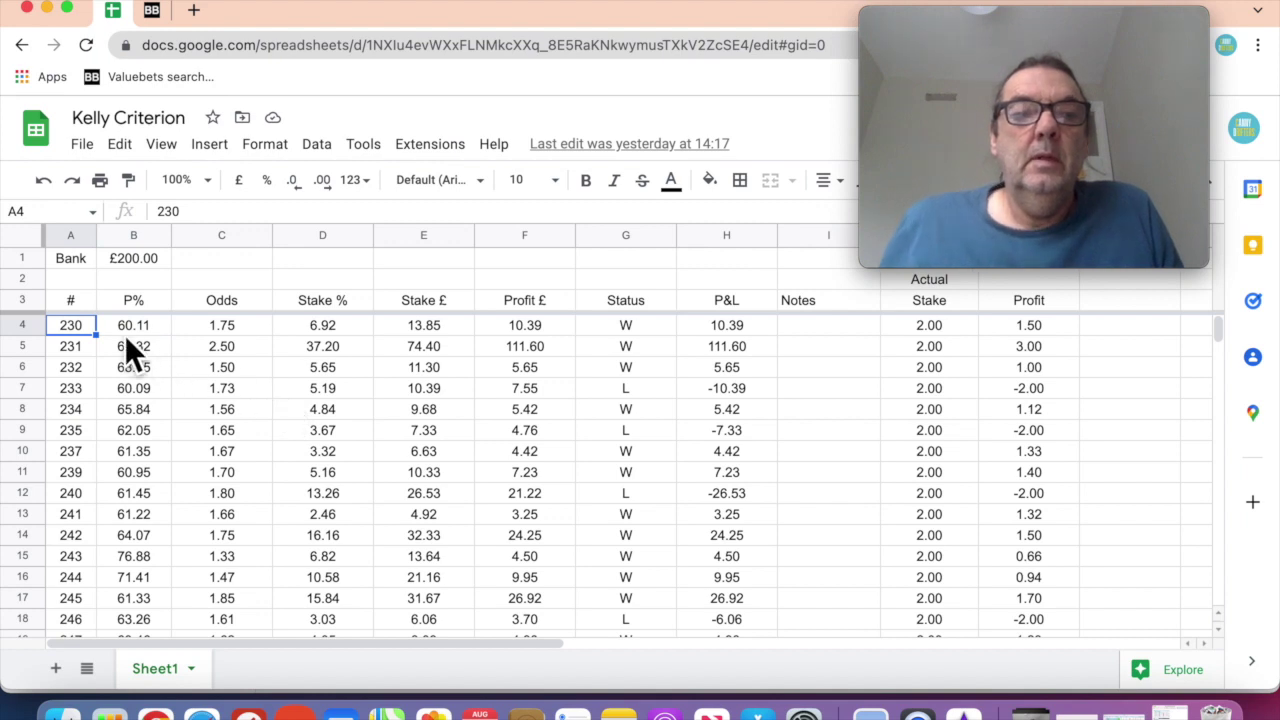
Step: Examine bet 230's probability, odds, and the formulas behind its Stake % and Stake £ values
key(Right)
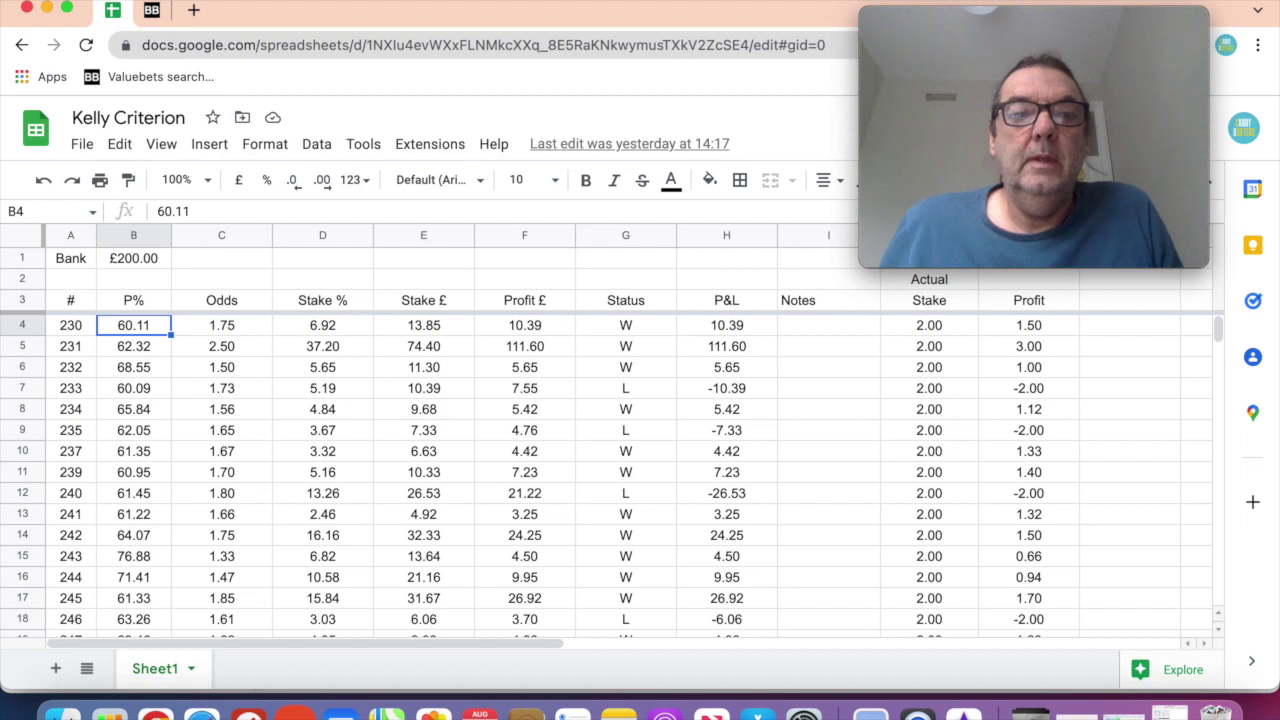
key(Right)
key(Right)
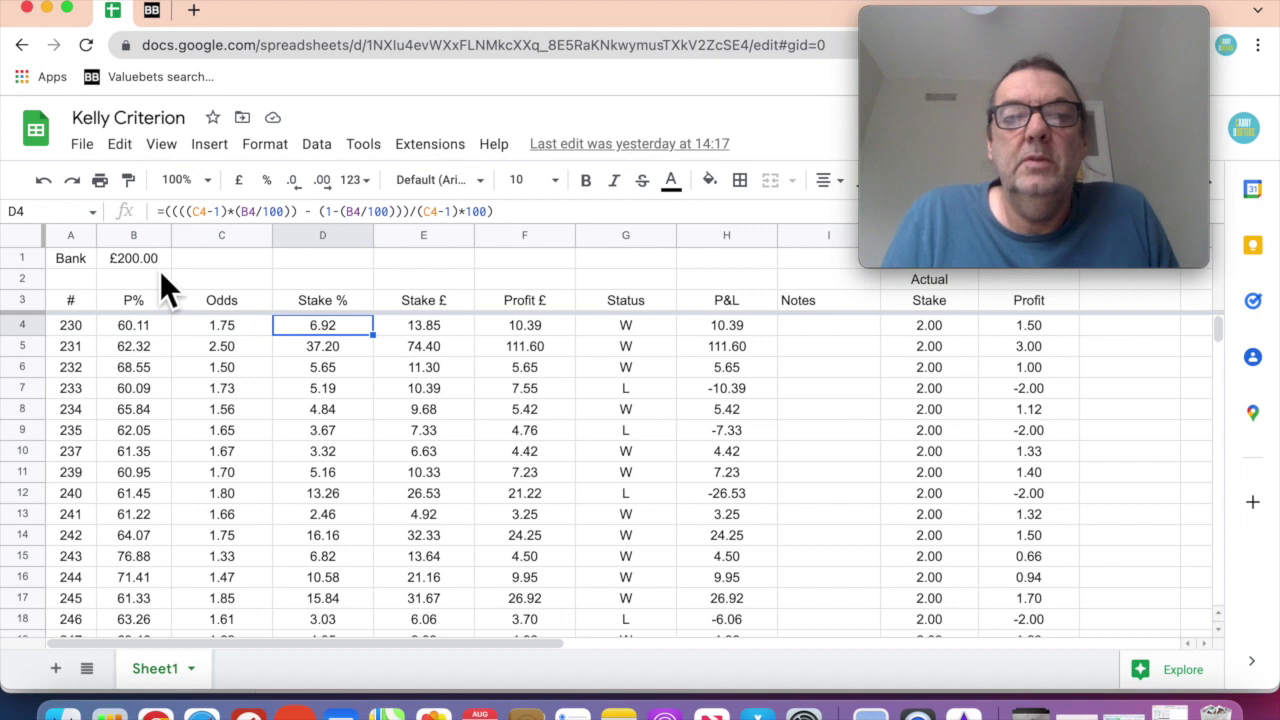
click(452, 332)
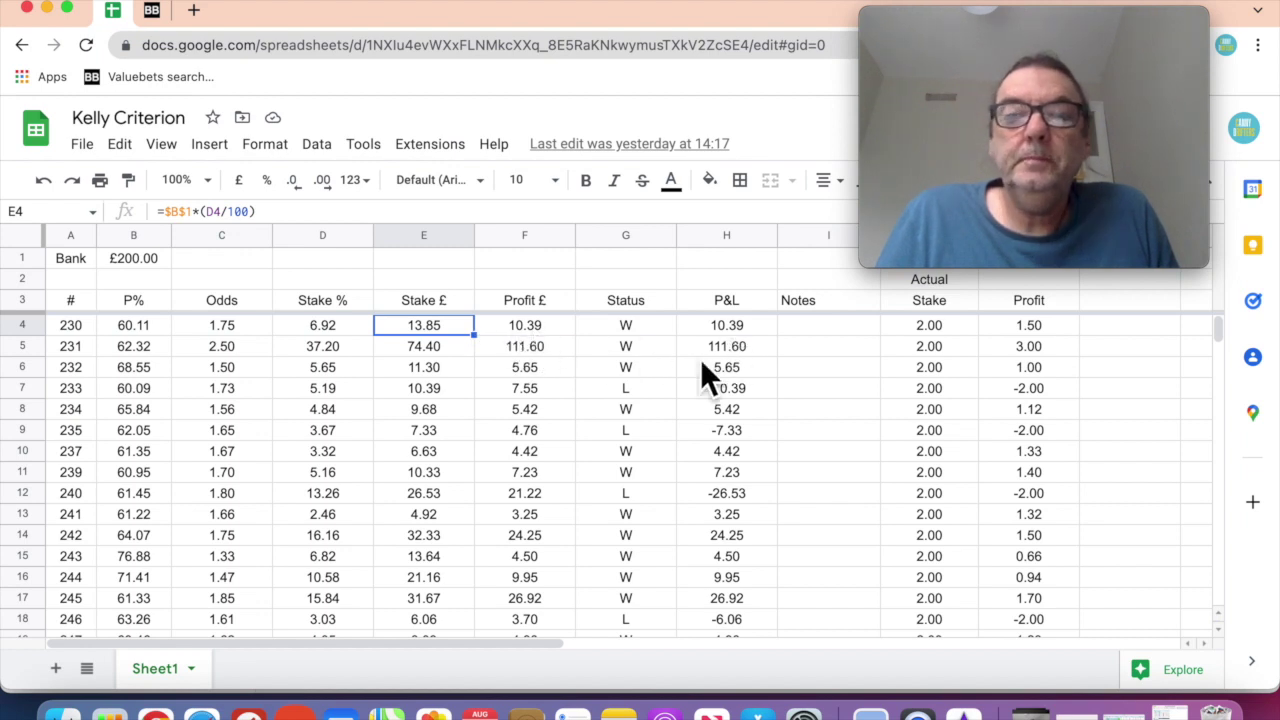
Step: Examine the odds, Stake £ formula and Profit £ formula for bet 231
click(521, 349)
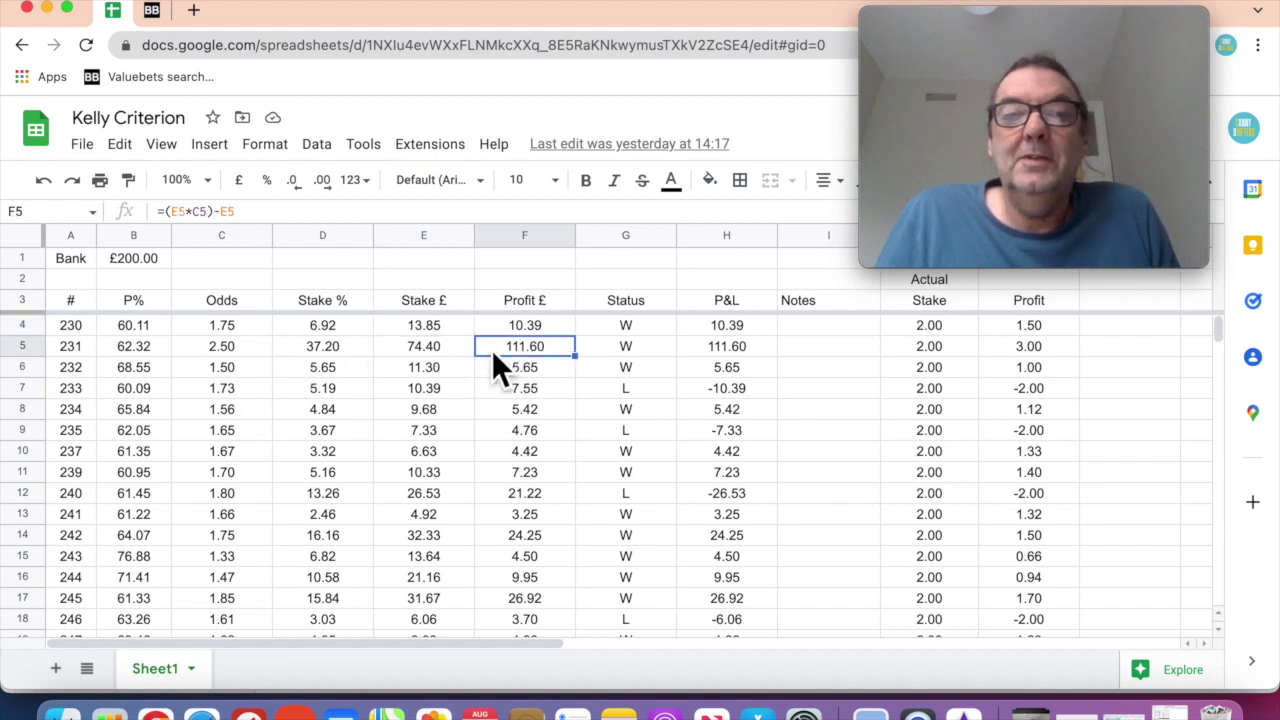
click(216, 350)
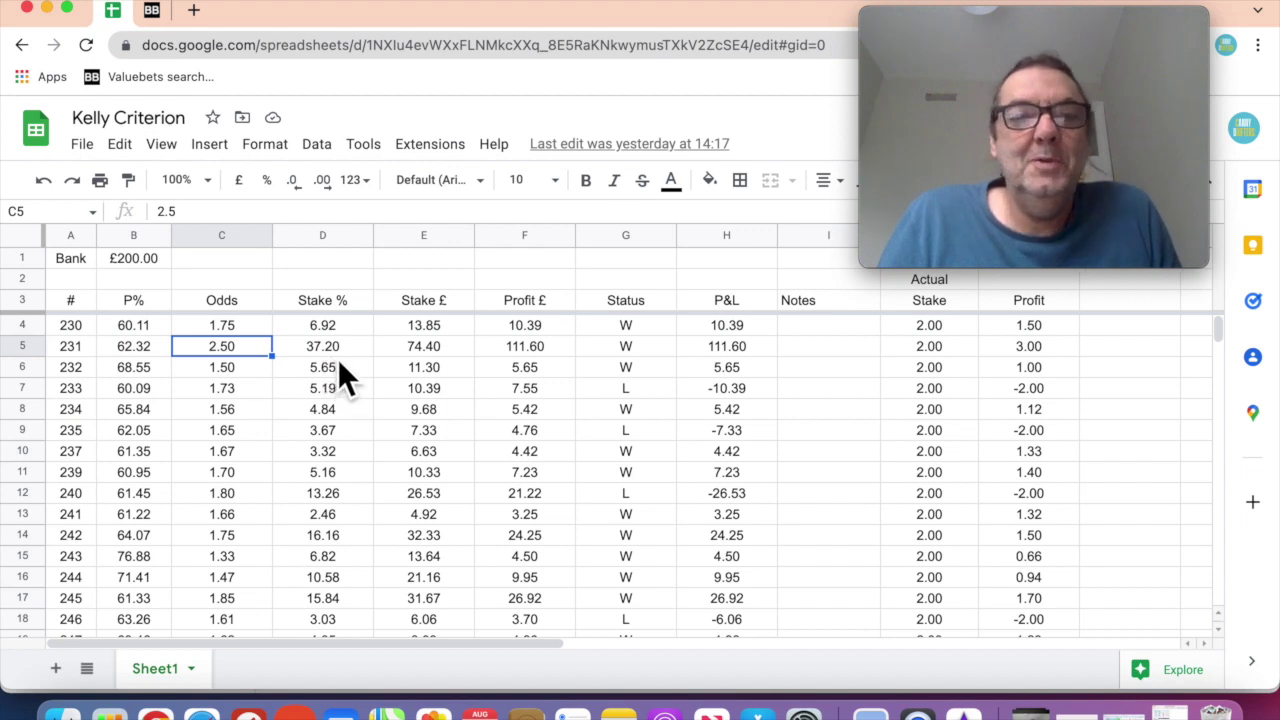
click(406, 354)
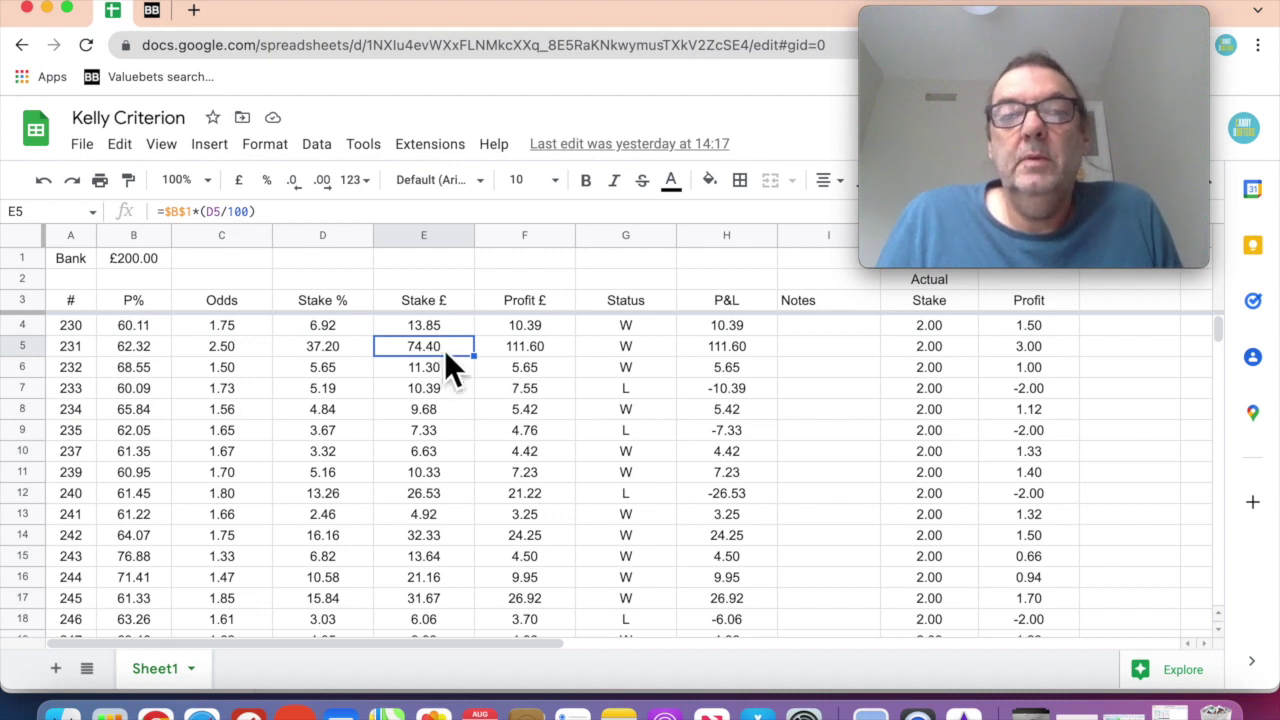
key(Right)
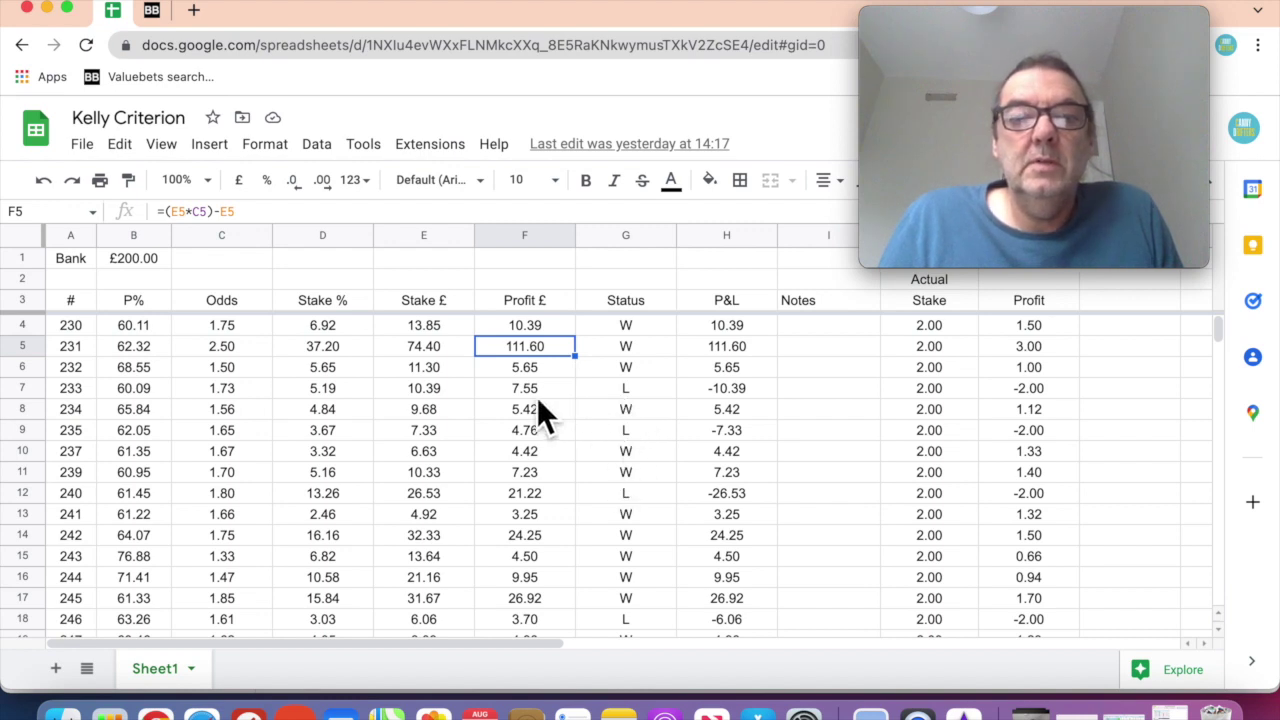
Step: Inspect the stake, profit, status and P&L formula of the losing bet 233
click(441, 393)
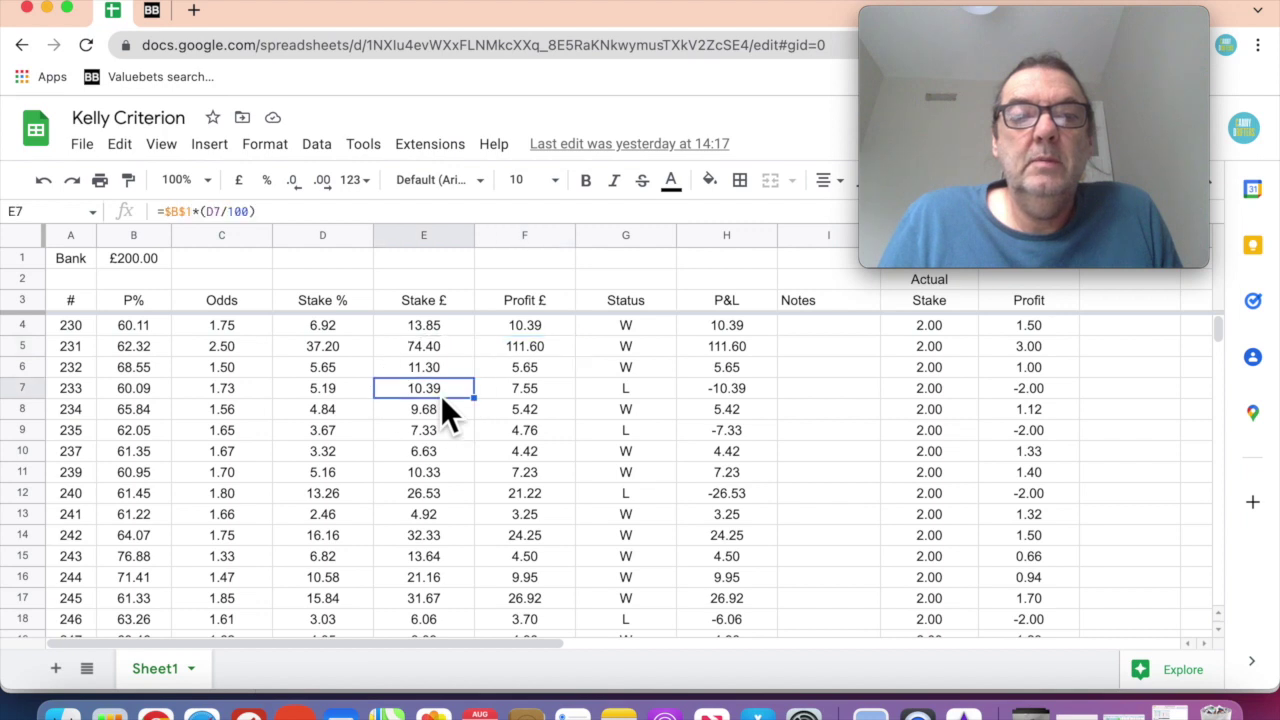
click(508, 394)
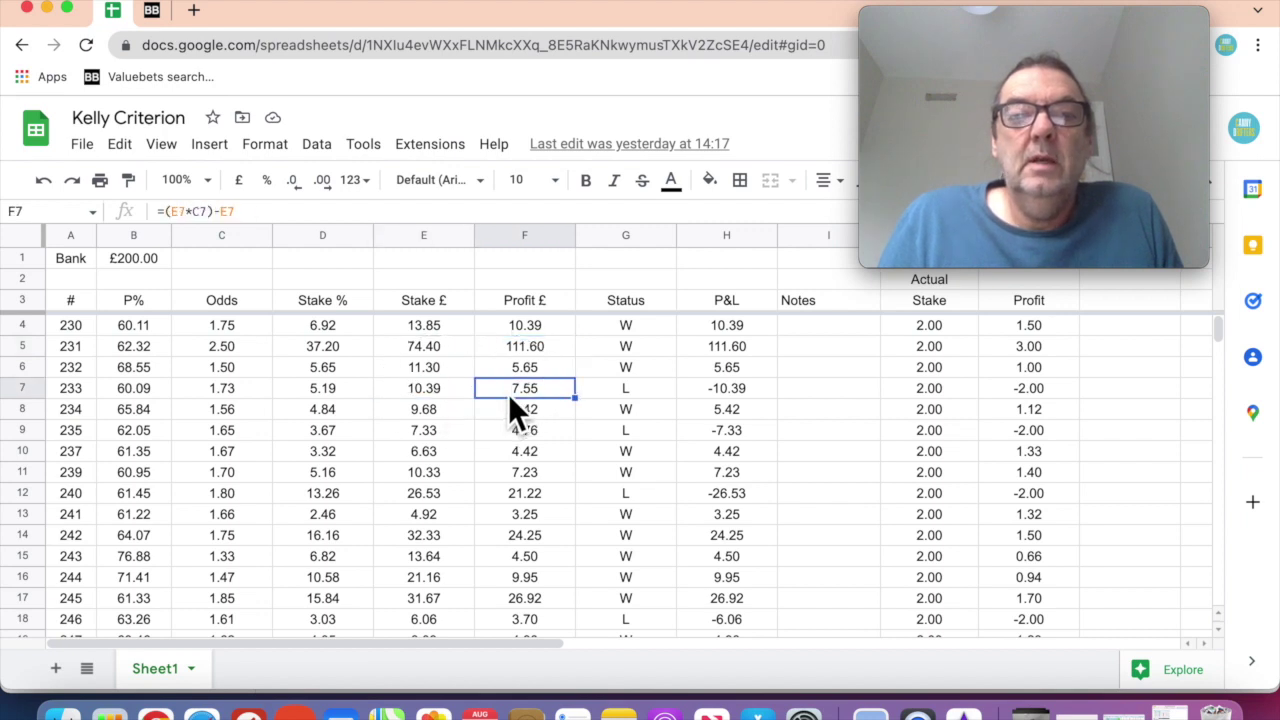
click(609, 396)
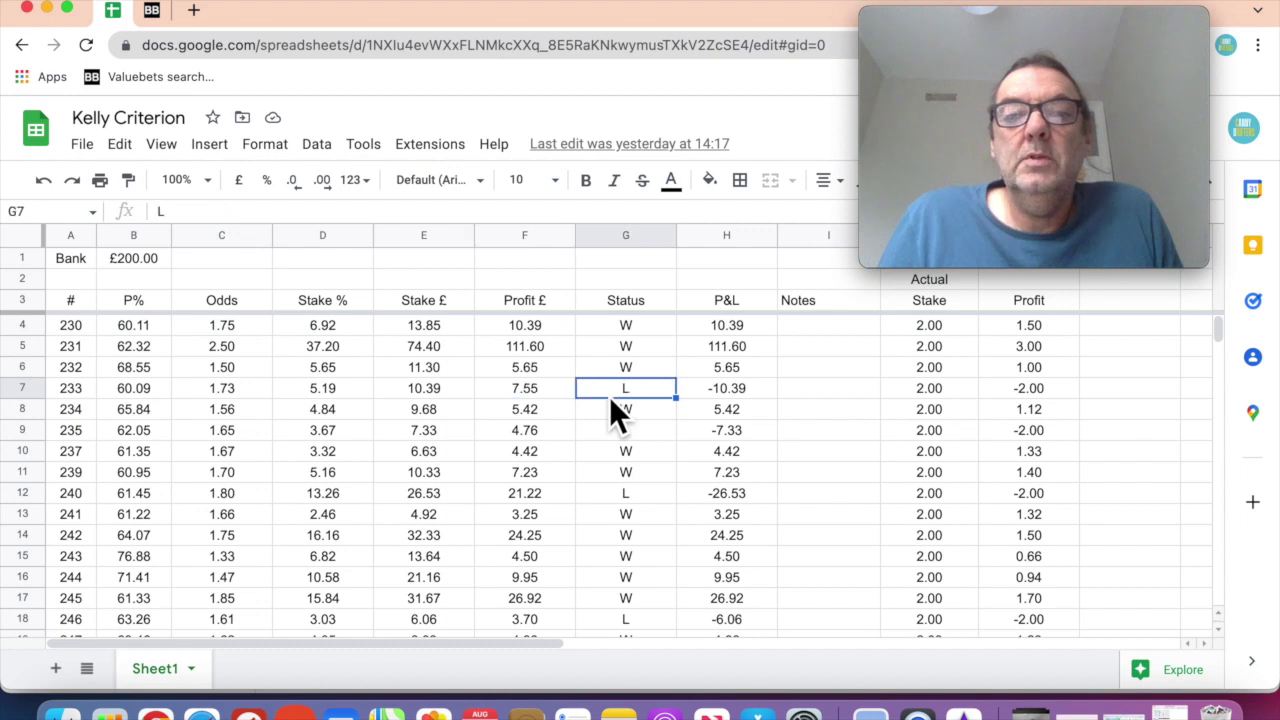
click(704, 395)
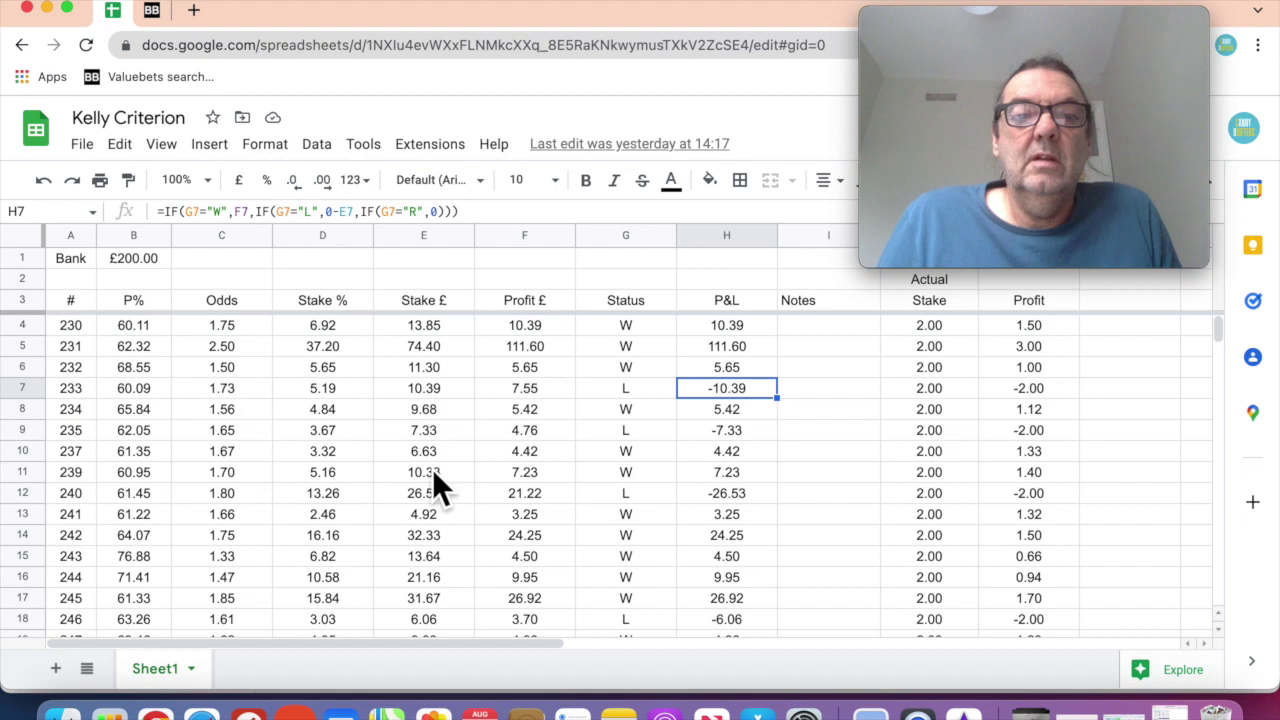
Step: Review the stakes in the remaining bets and inspect the Stake % formula of the highlighted bet 250
click(434, 520)
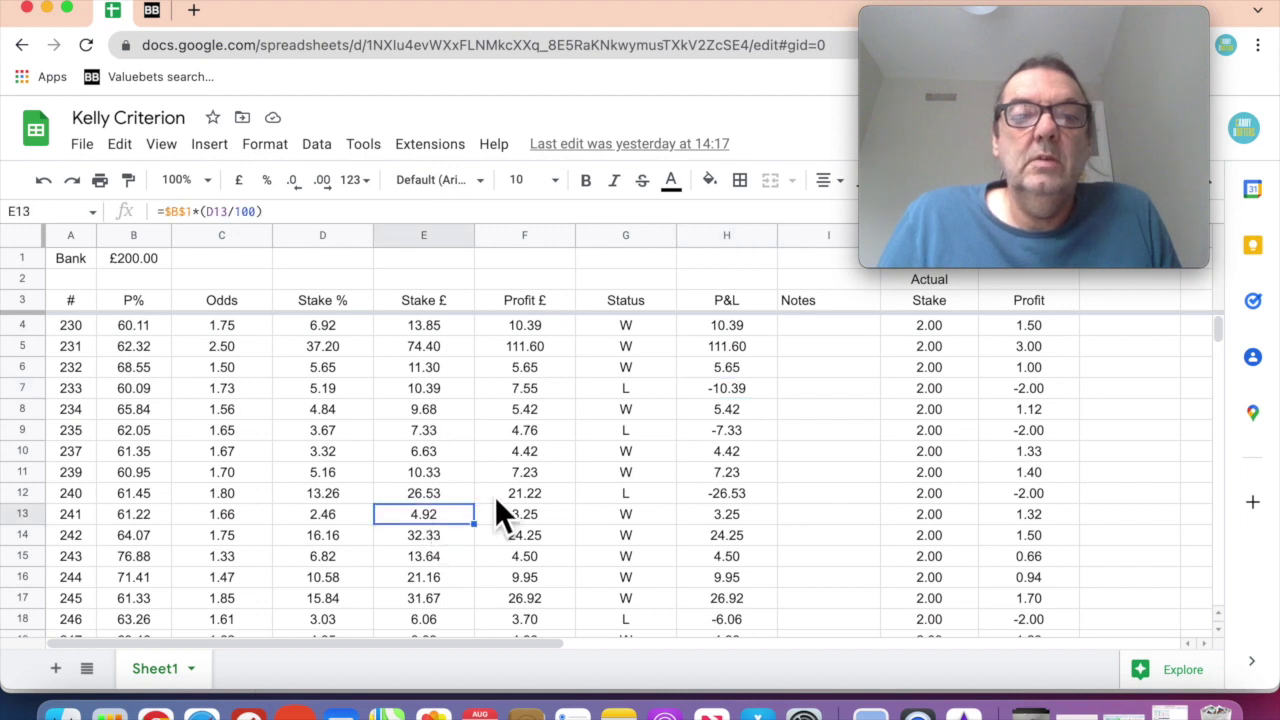
scroll(497, 503, down, 3)
scroll(497, 512, down, 2)
scroll(497, 500, down, 2)
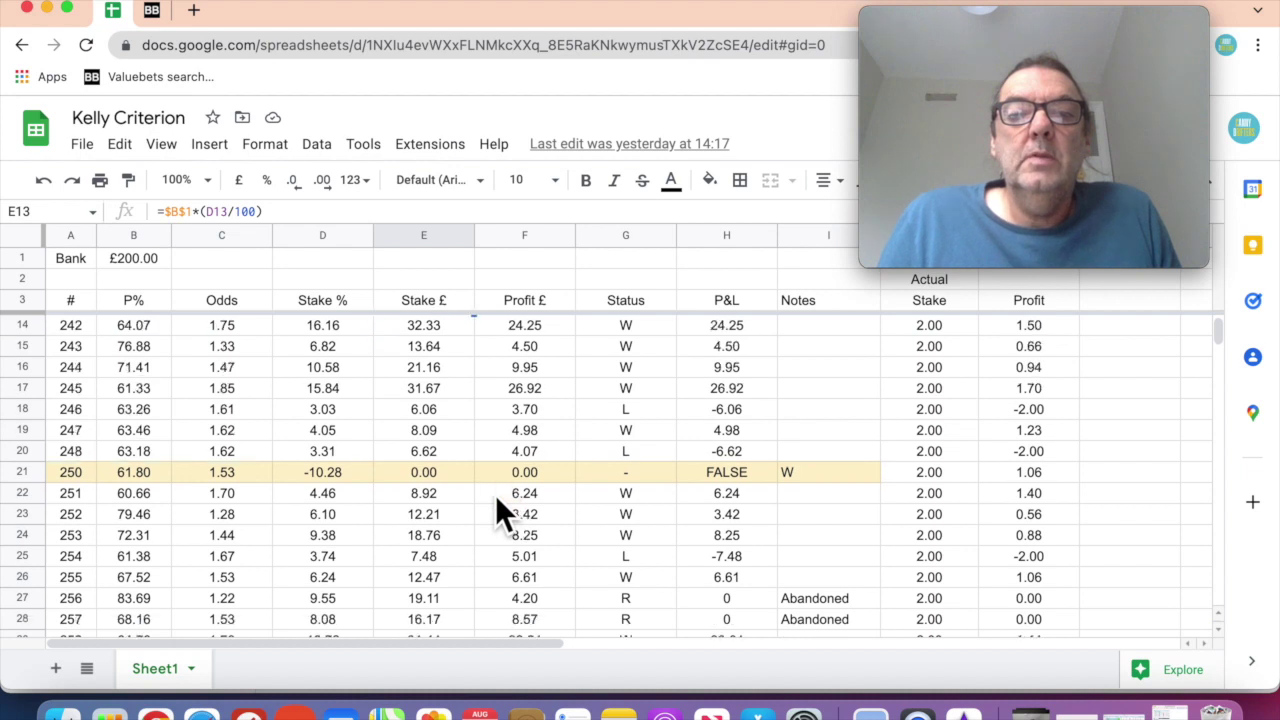
click(349, 441)
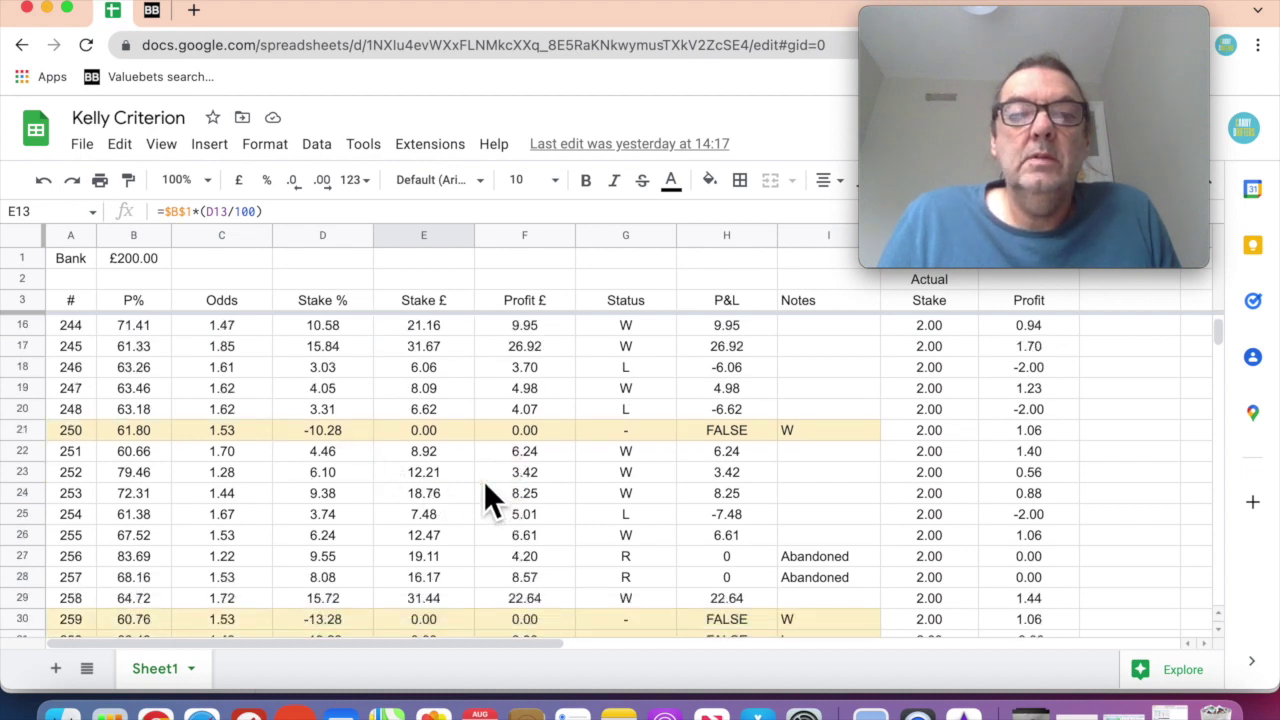
scroll(484, 481, down, 1)
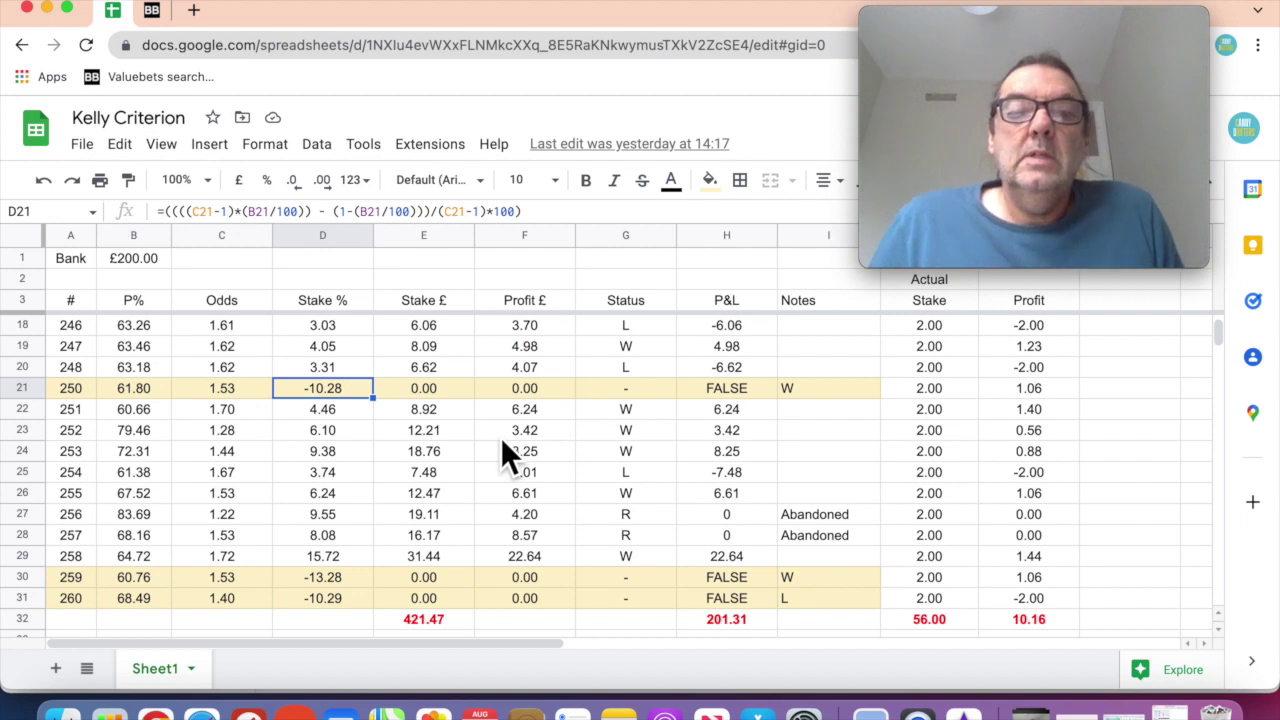
scroll(503, 440, down, 1)
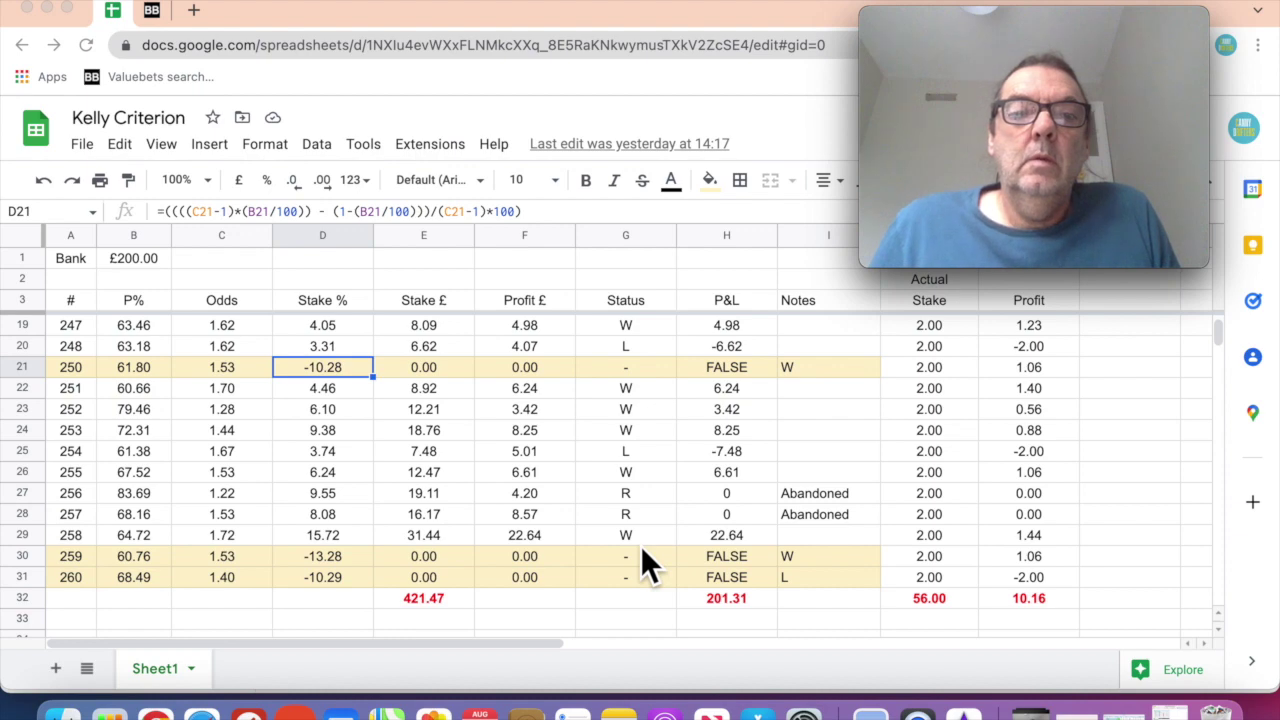
Step: Examine the Stake £ total formula, the Kelly and Kelly Fractional summaries, and the won/lost strike-rate figures
click(430, 604)
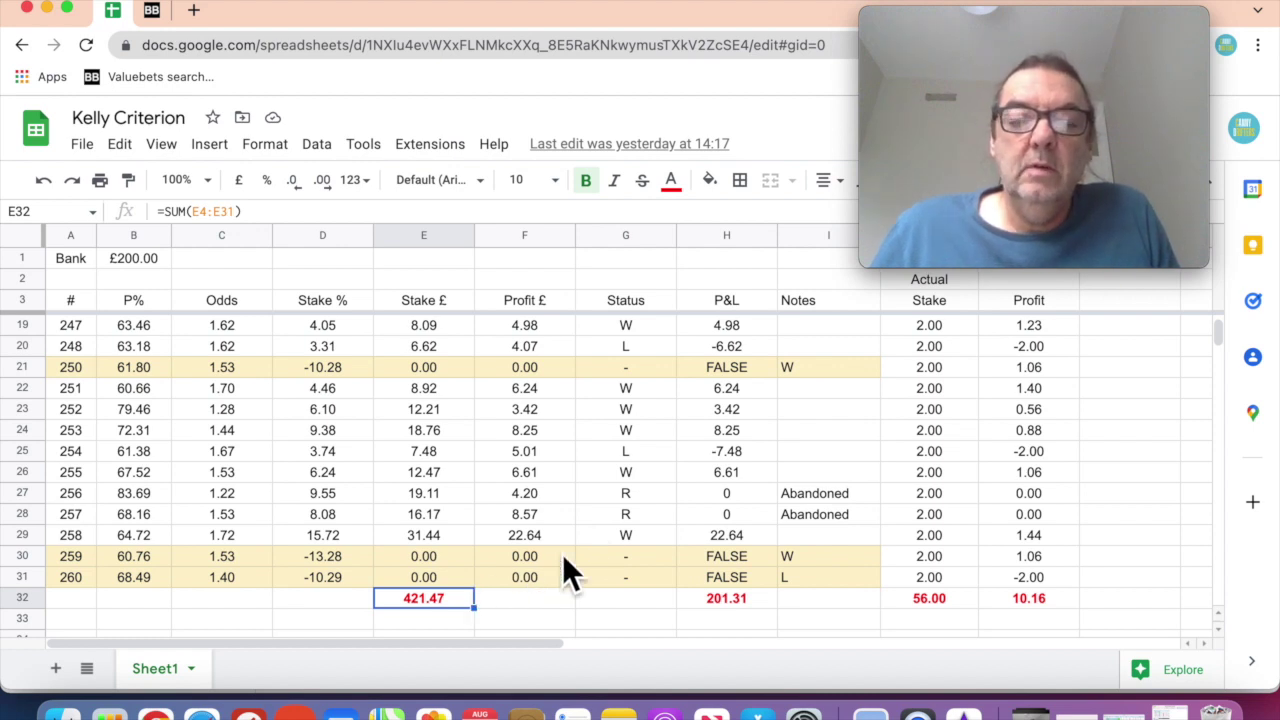
scroll(563, 558, down, 3)
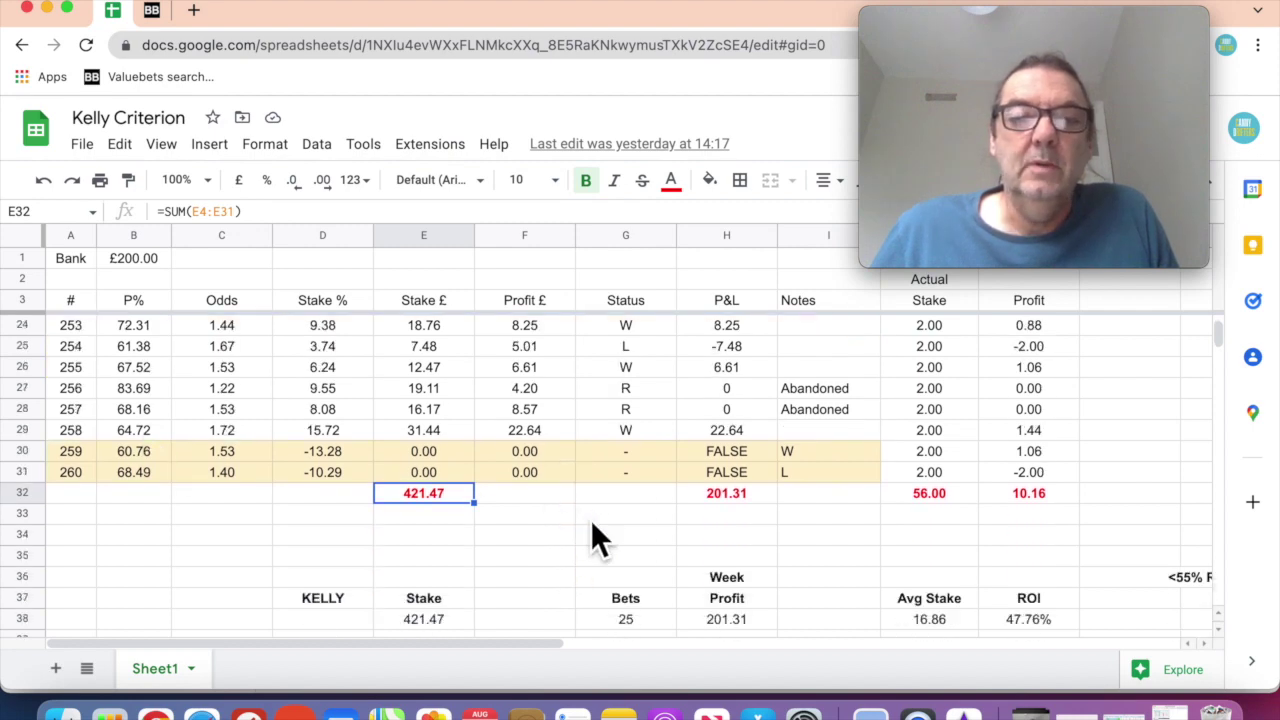
scroll(587, 531, down, 6)
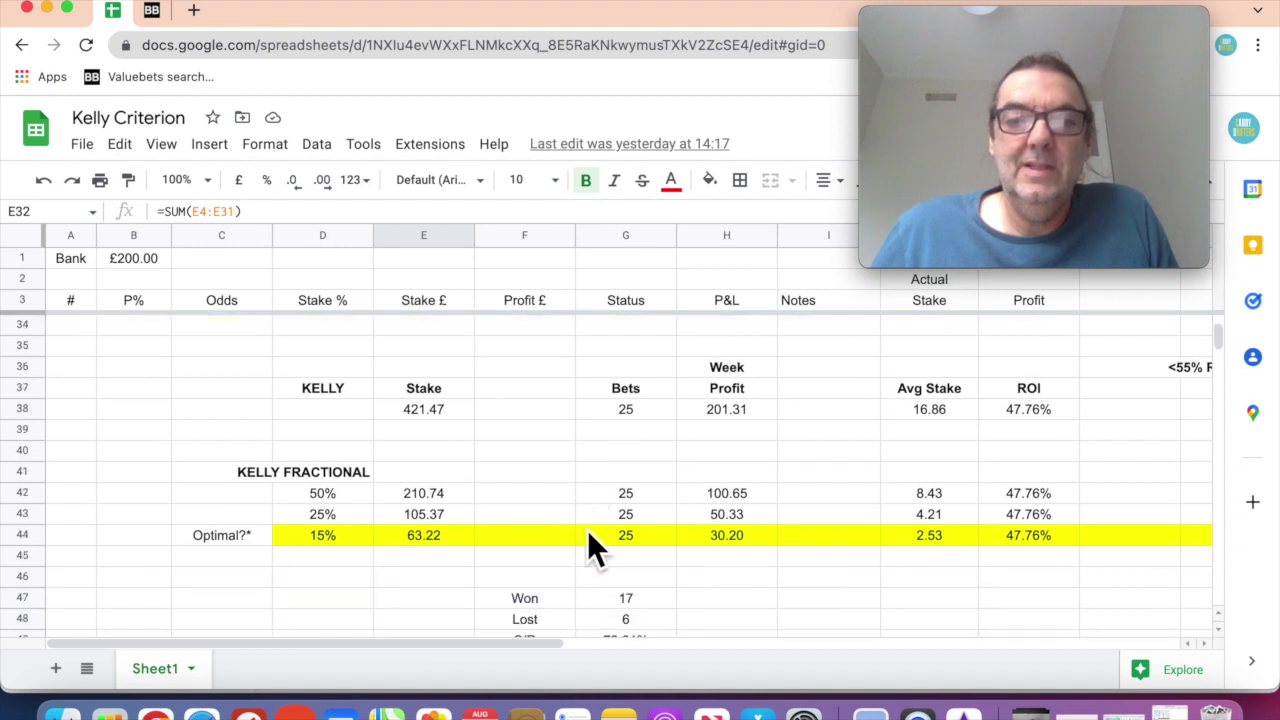
scroll(588, 535, down, 5)
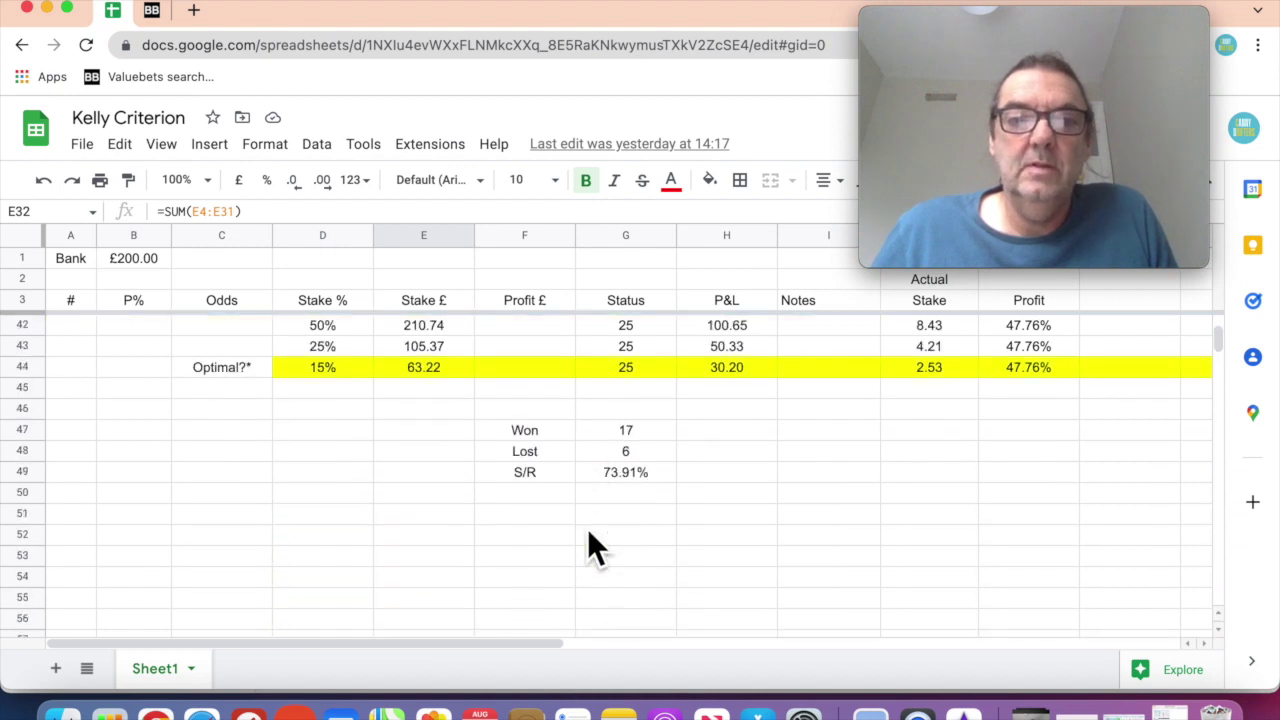
scroll(588, 528, down, 2)
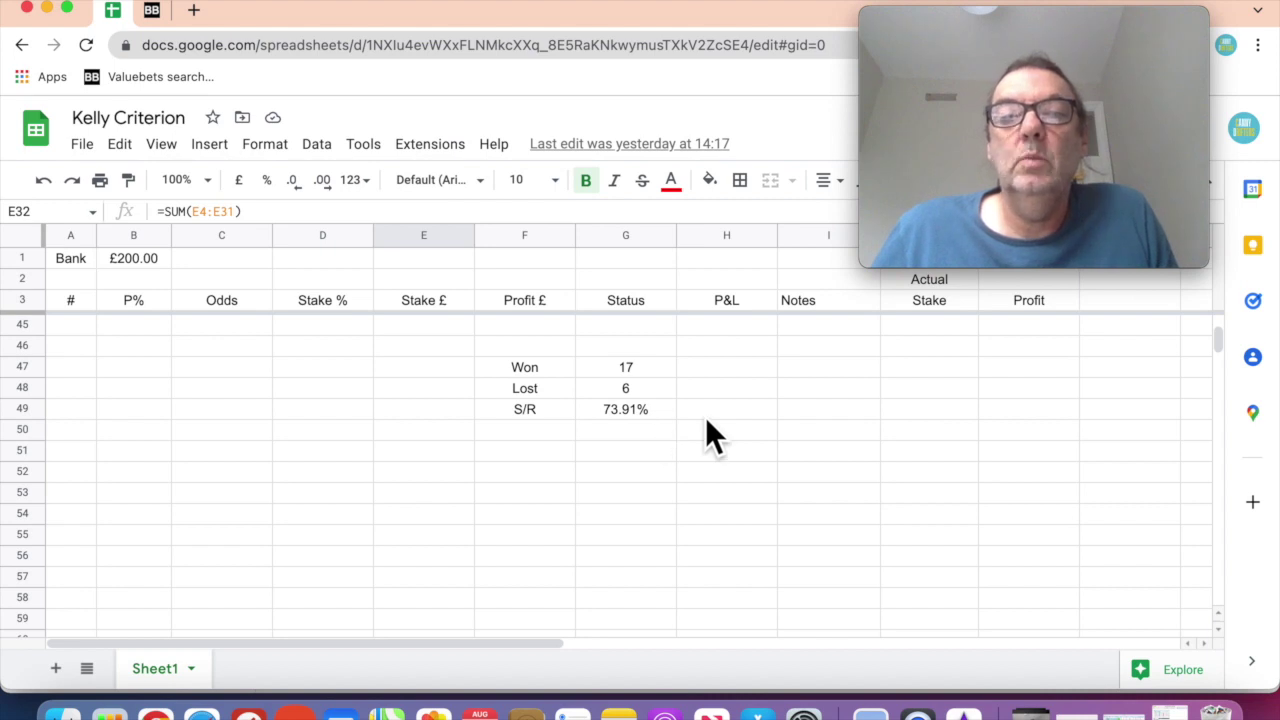
scroll(707, 422, up, 7)
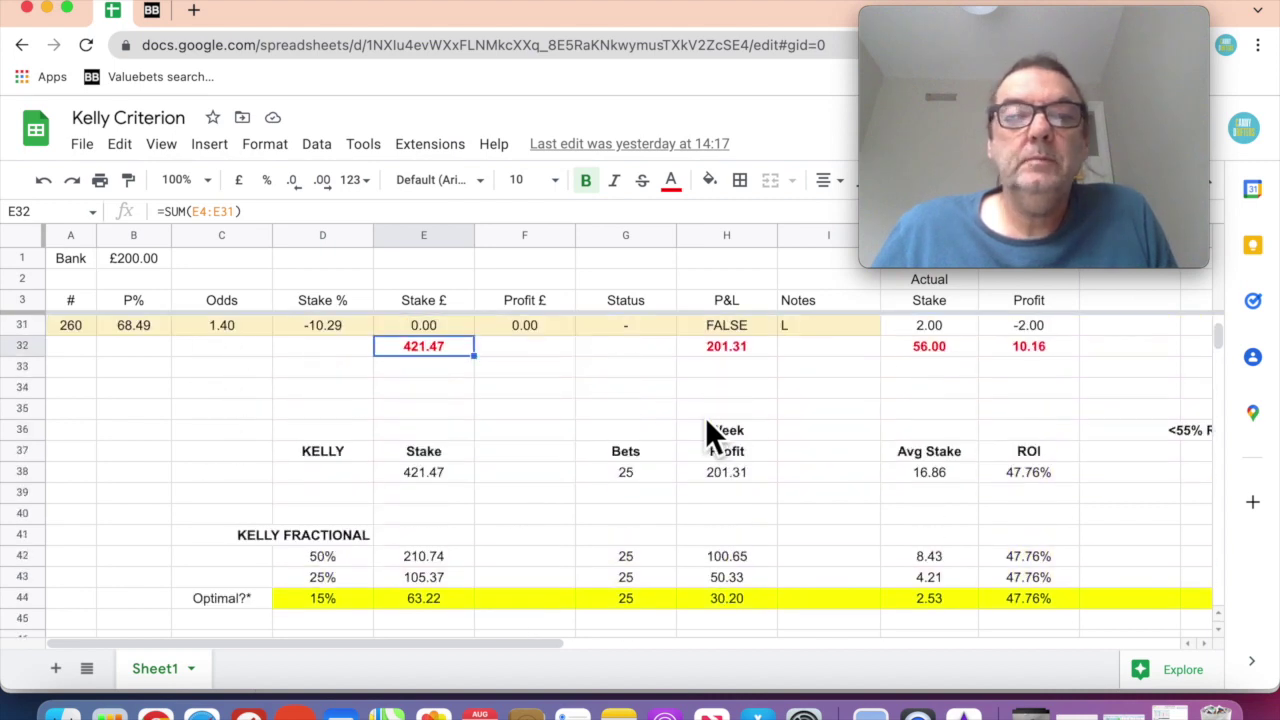
scroll(707, 423, up, 3)
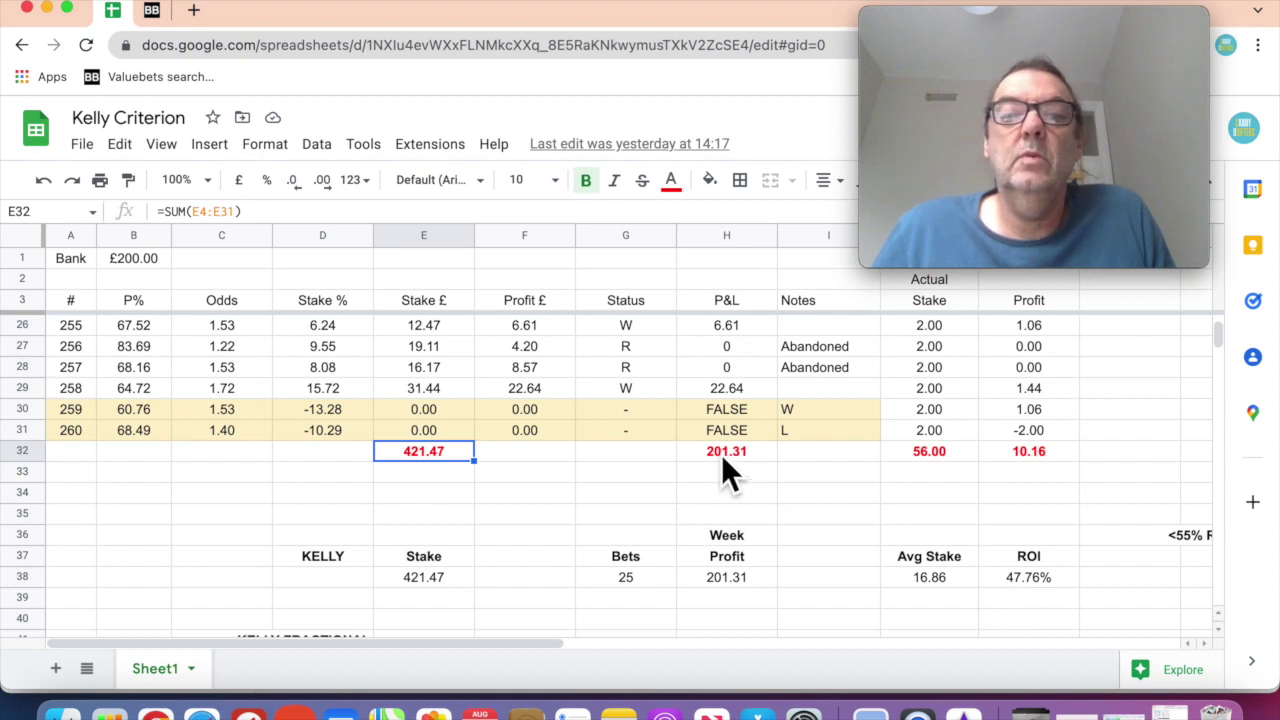
drag(443, 645, 459, 644)
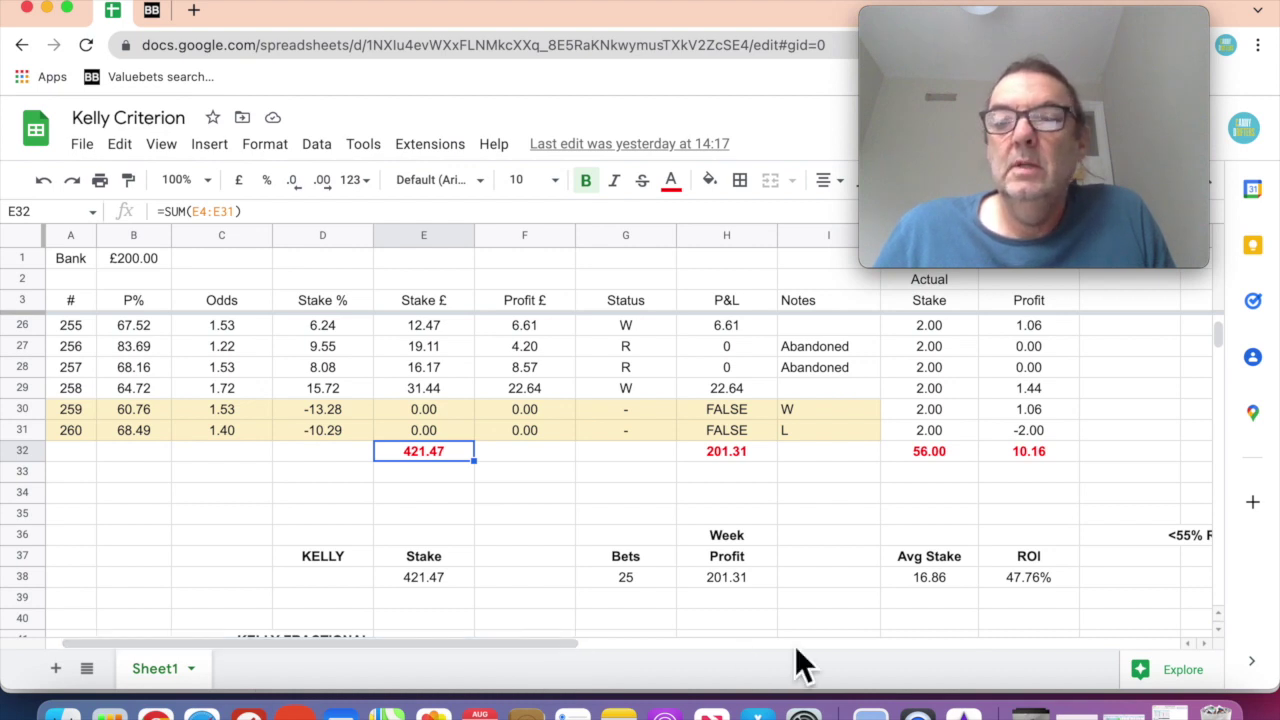
Step: Examine the <55% Reality Check profit and ROI figures beside the week's Kelly summary
click(1208, 648)
click(1208, 648)
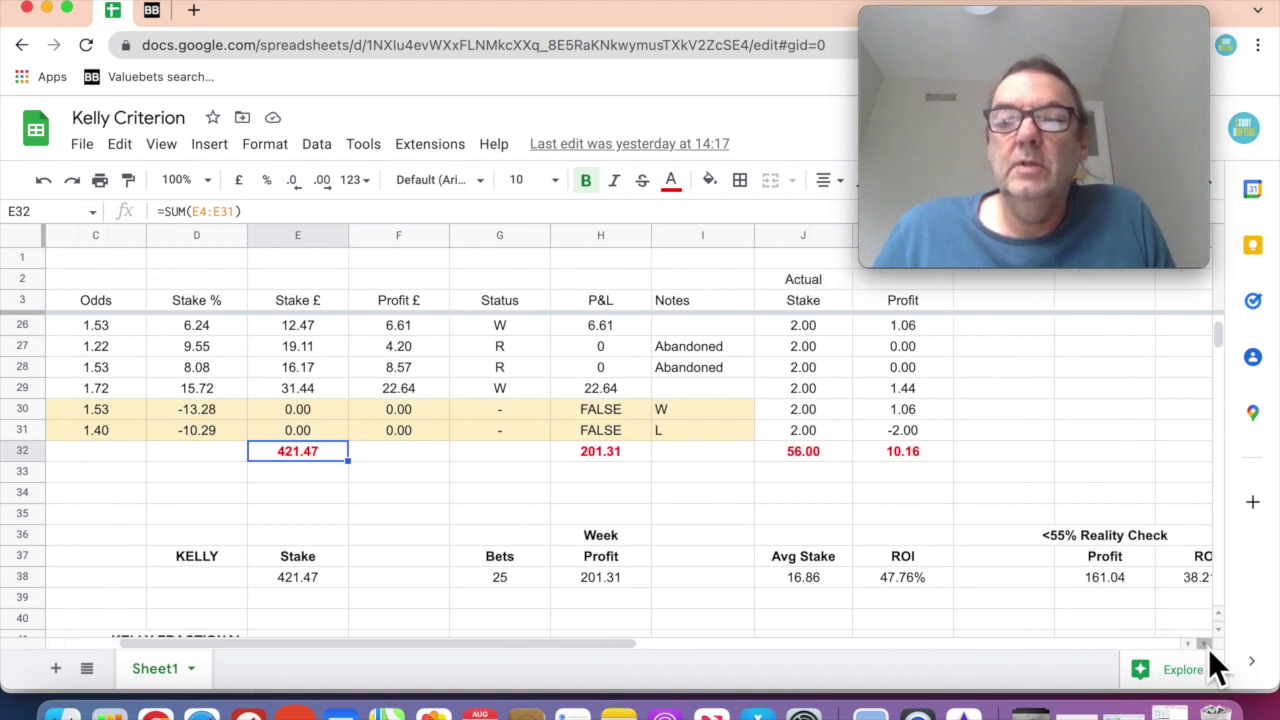
click(1208, 648)
click(1208, 648)
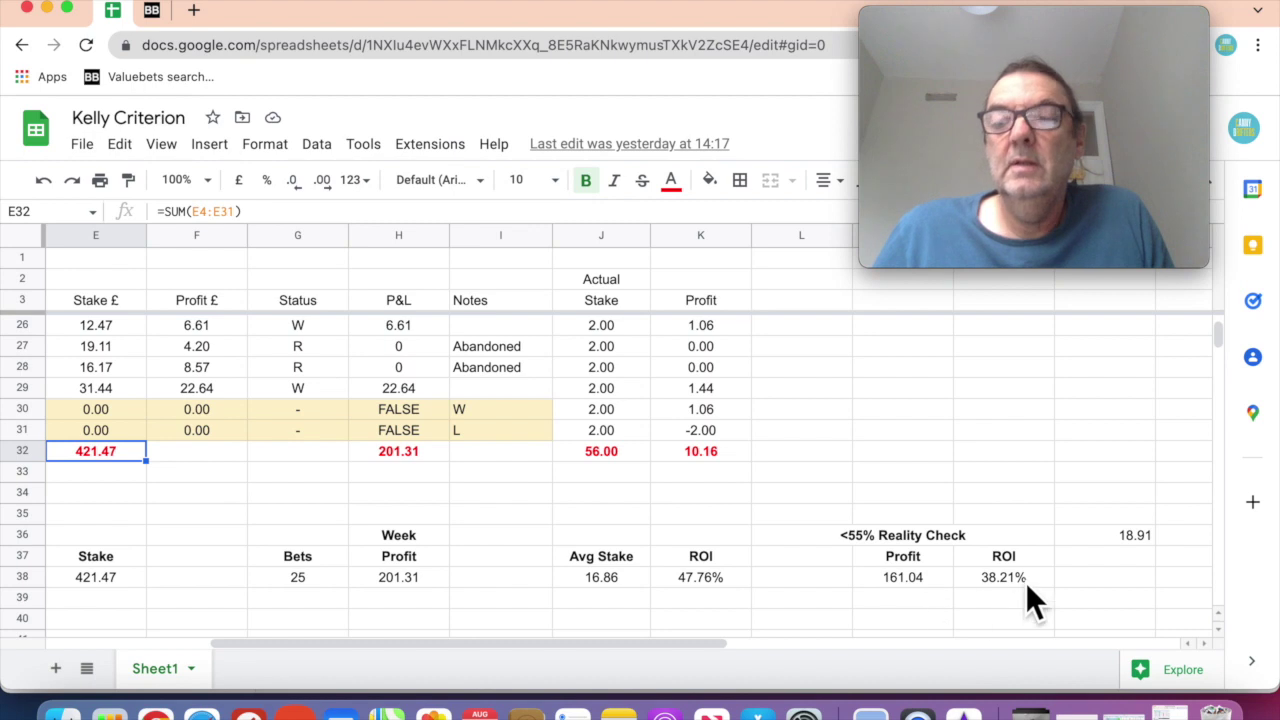
click(898, 585)
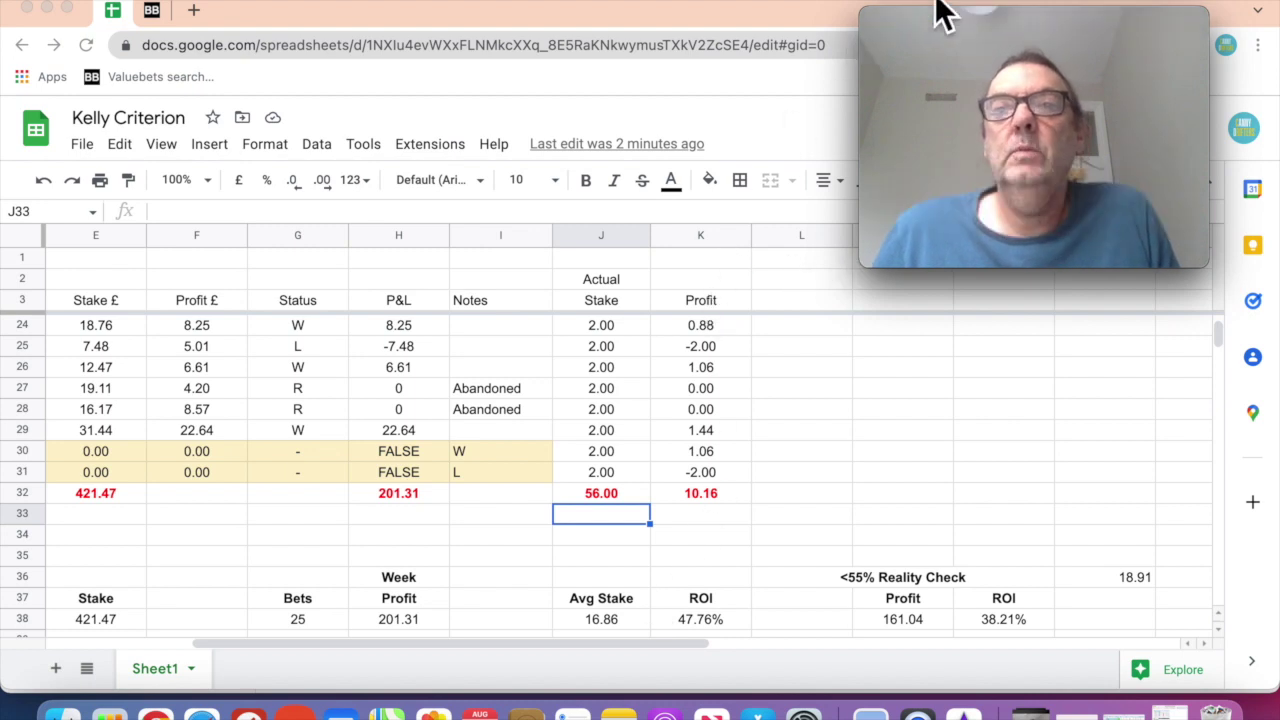
Step: Compare the full Kelly stake and profit summary with the 50%, 25% and 15% Kelly Fractional rows
scroll(838, 590, down, 4)
scroll(838, 590, left, 3)
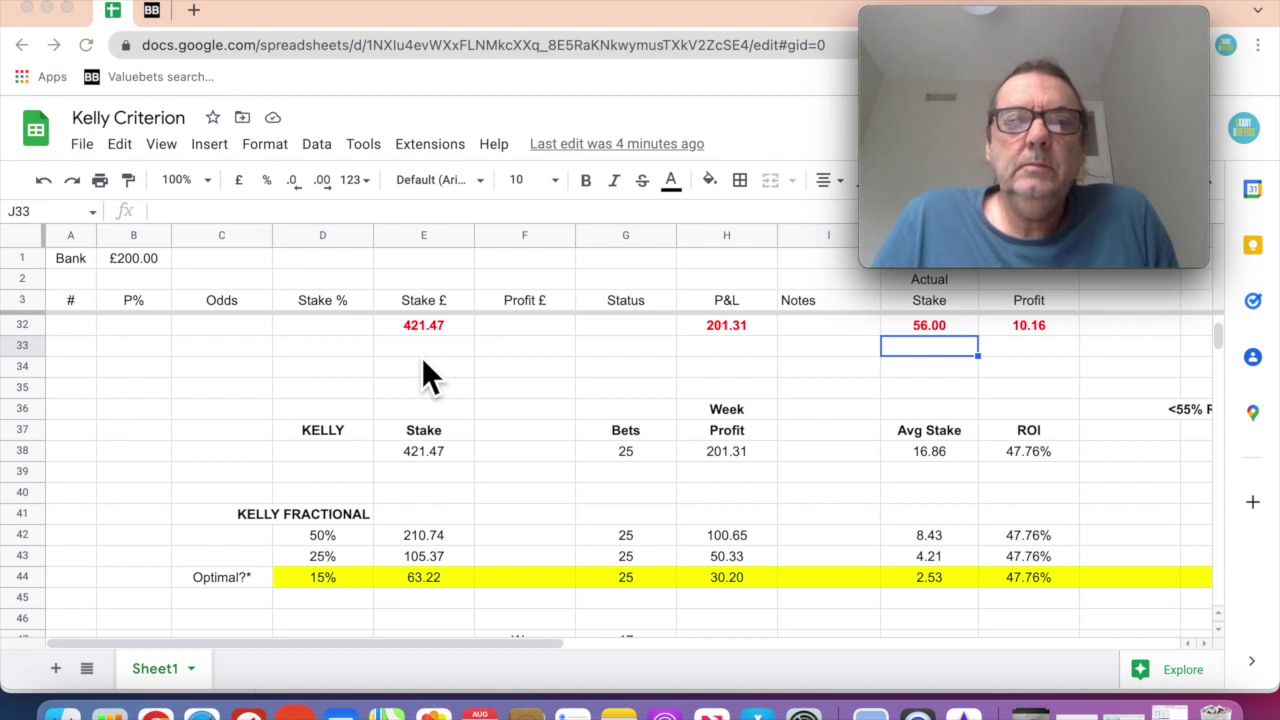
scroll(425, 364, up, 1)
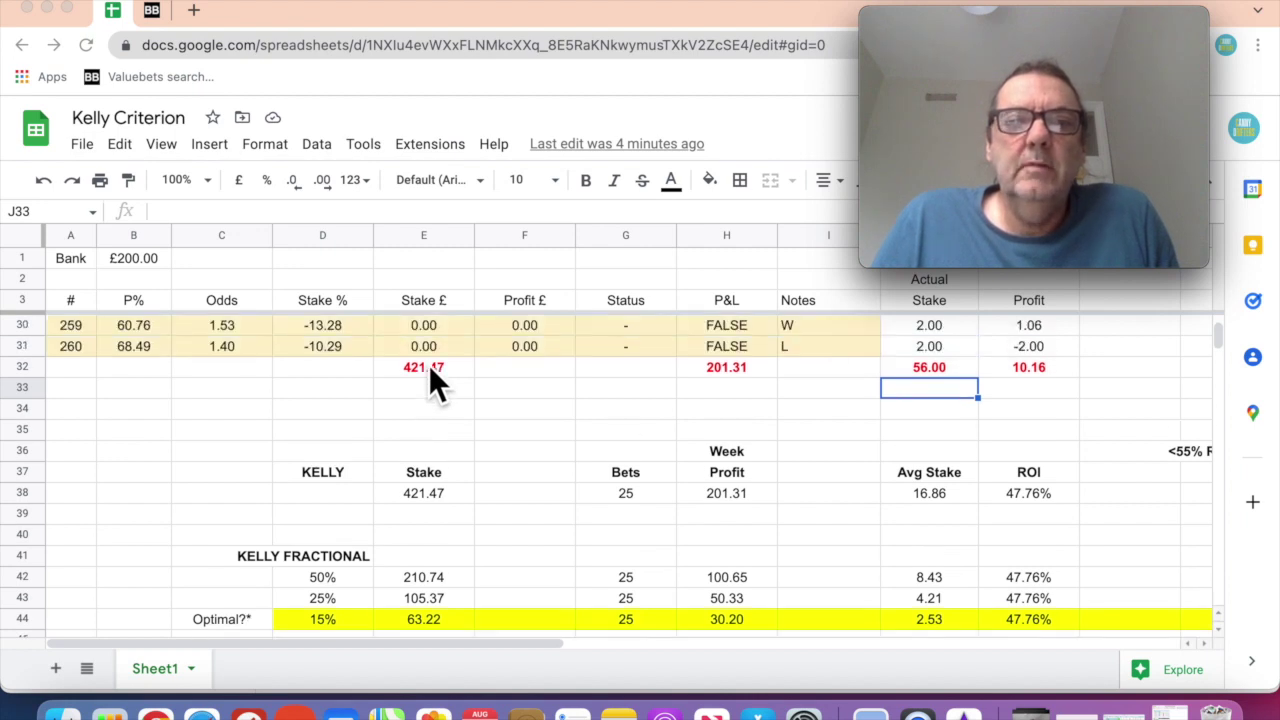
scroll(429, 365, up, 1)
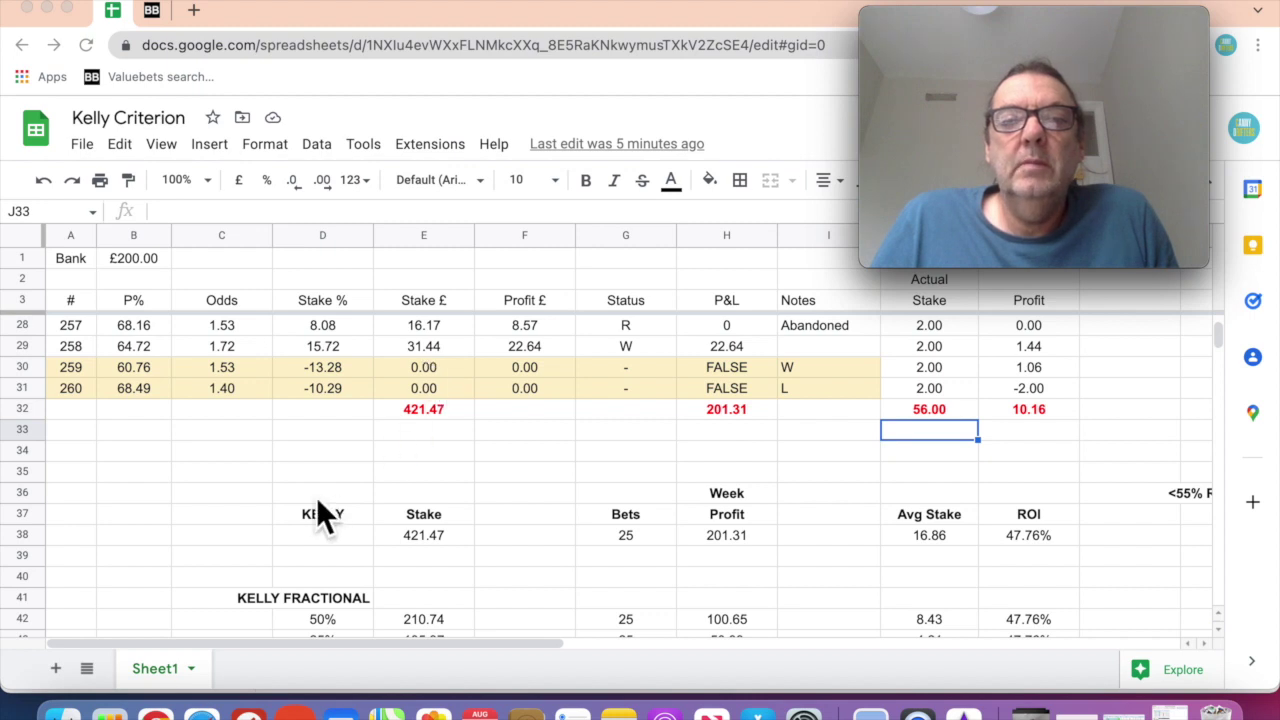
scroll(316, 496, down, 3)
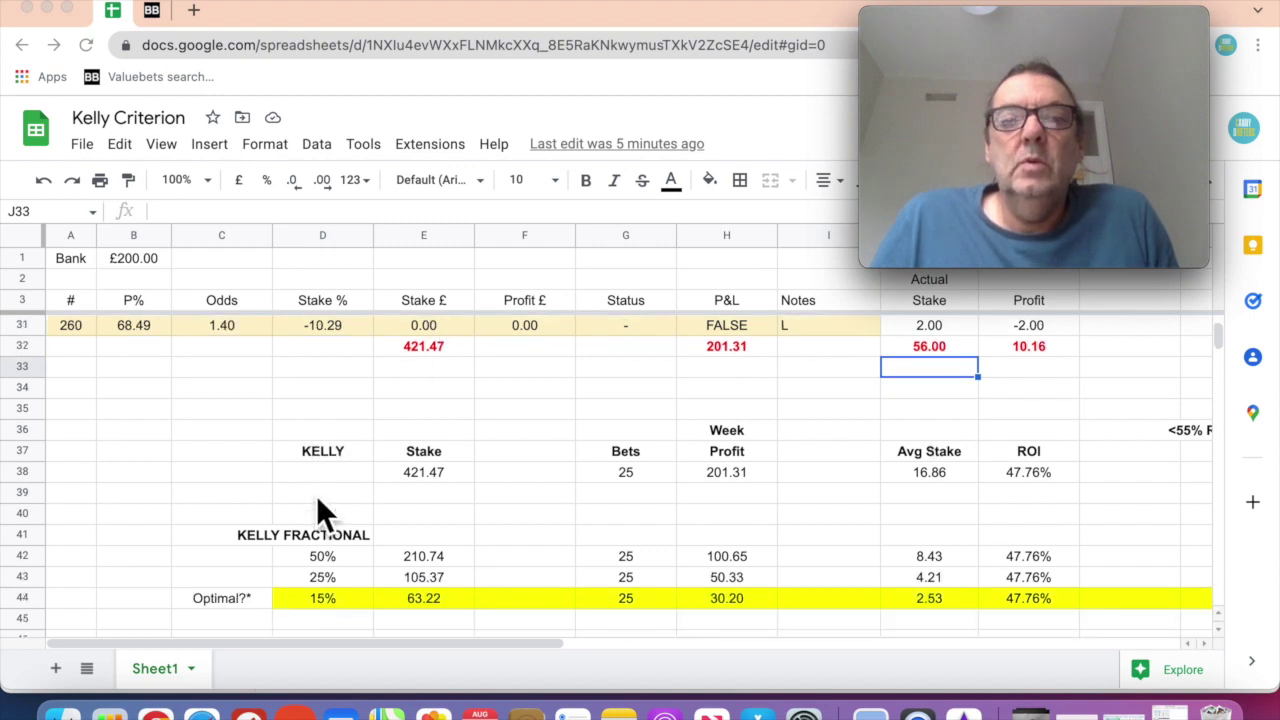
scroll(316, 511, down, 1)
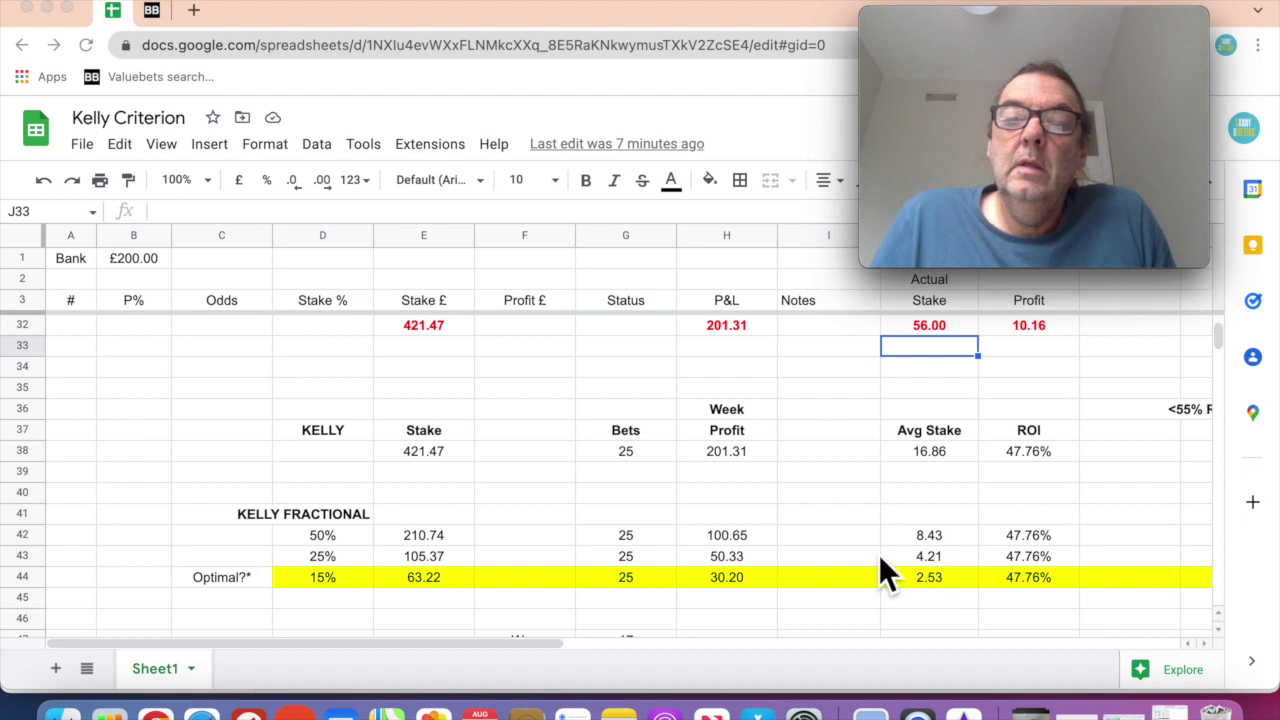
Step: Inspect the Optimal?* label and the average stake formula in the highlighted 15% Kelly Fractional row
click(248, 583)
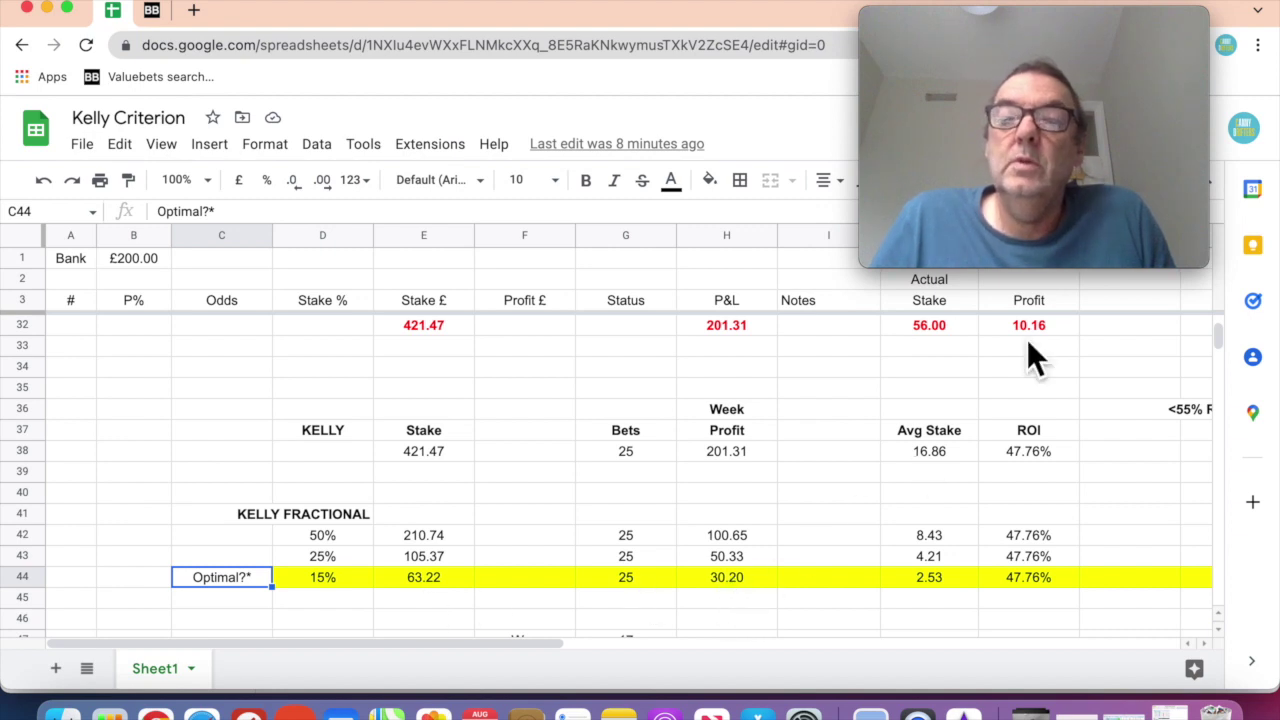
click(923, 583)
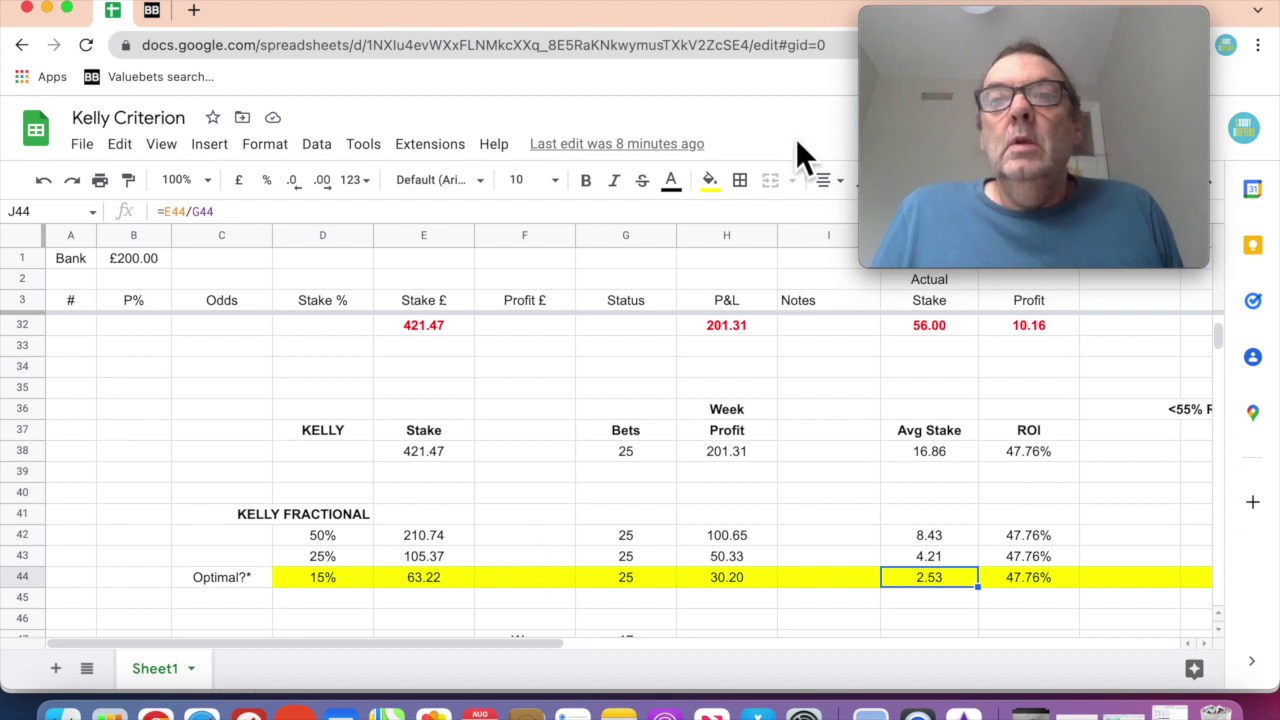
click(943, 8)
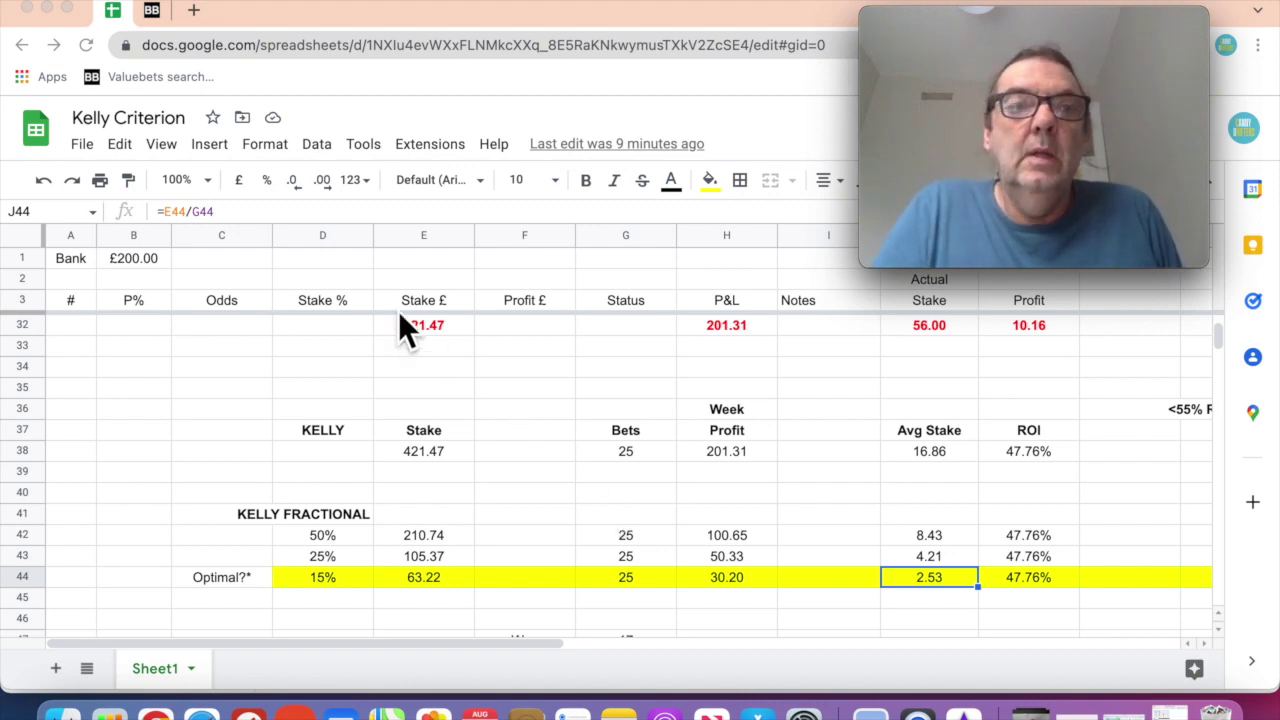
Step: Switch to the BreakingBet site and look up the probability and odds of a current value bet in the Valuebets list
click(158, 14)
scroll(325, 165, up, 10)
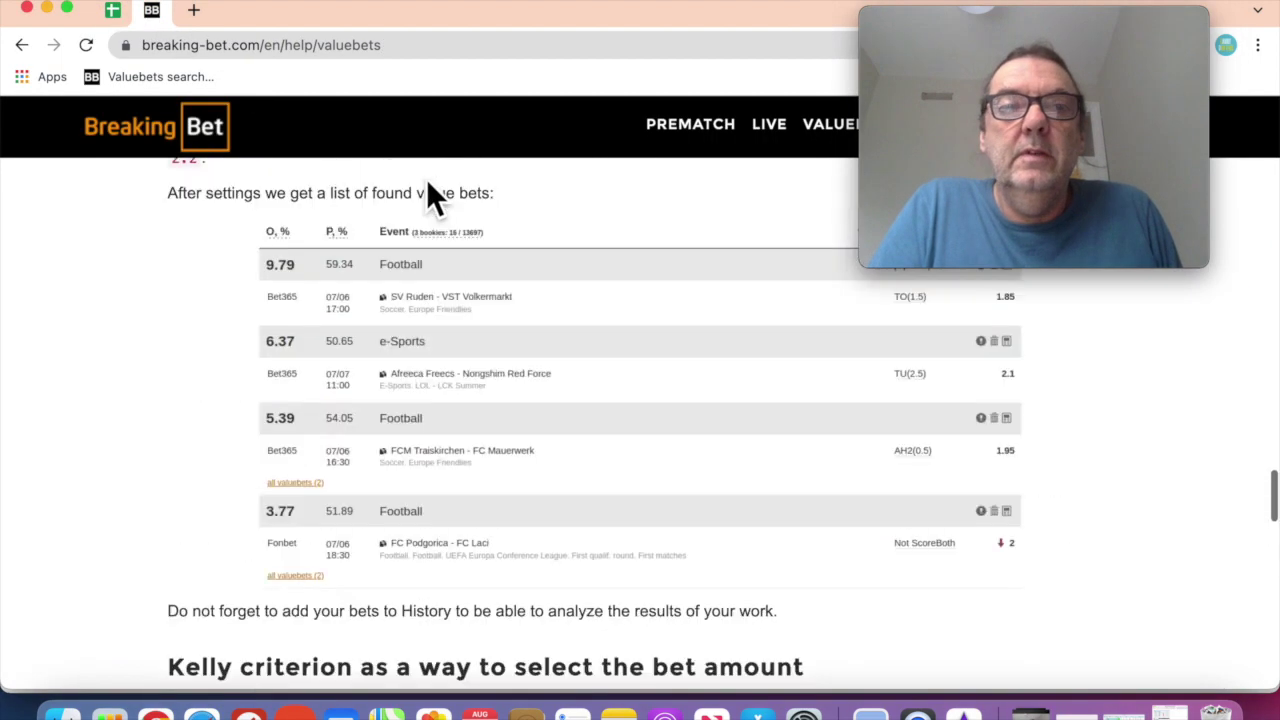
click(850, 142)
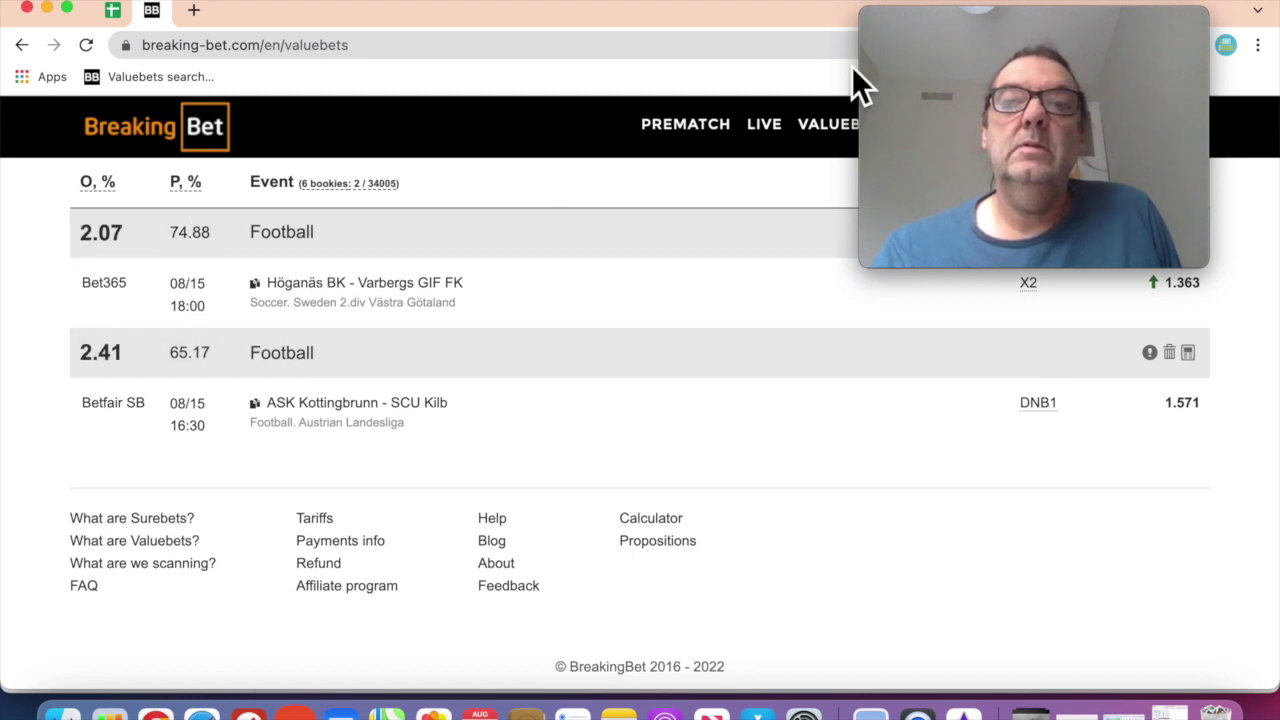
drag(973, 26, 1029, 448)
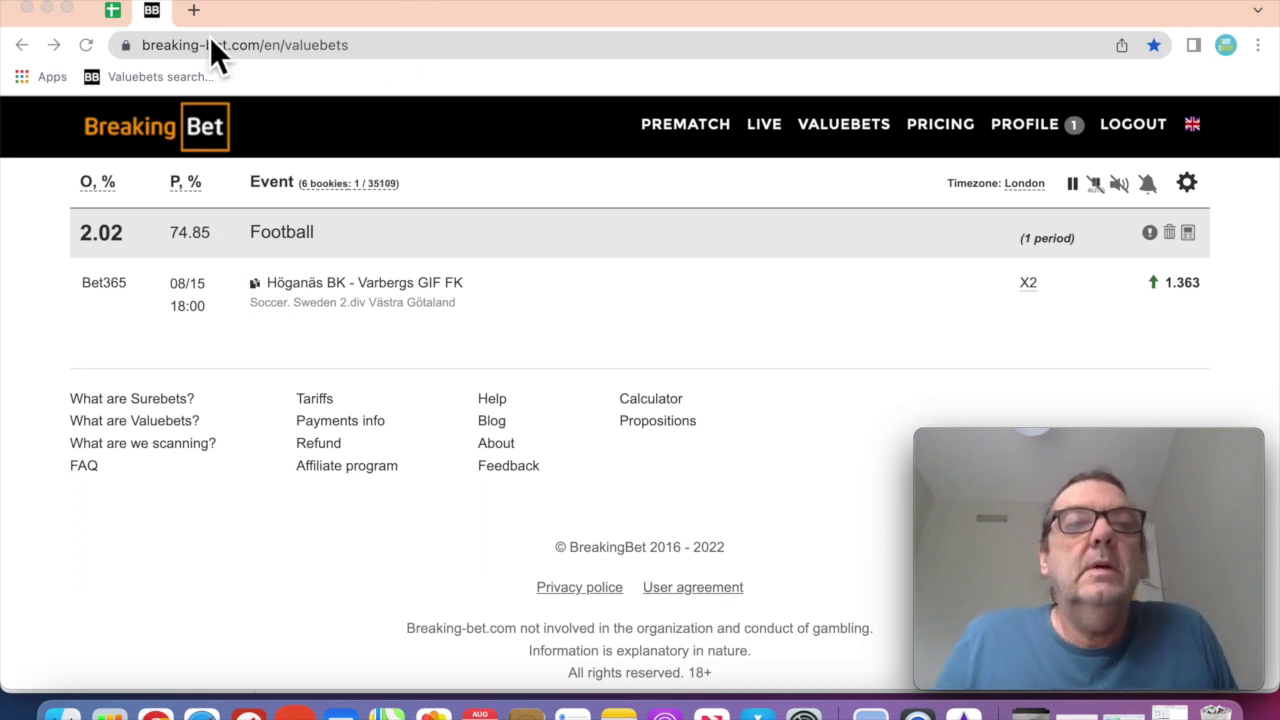
Step: Switch back to the Kelly Criterion spreadsheet and set bet 230's P% to 74.85 and its odds to 1.363
click(113, 12)
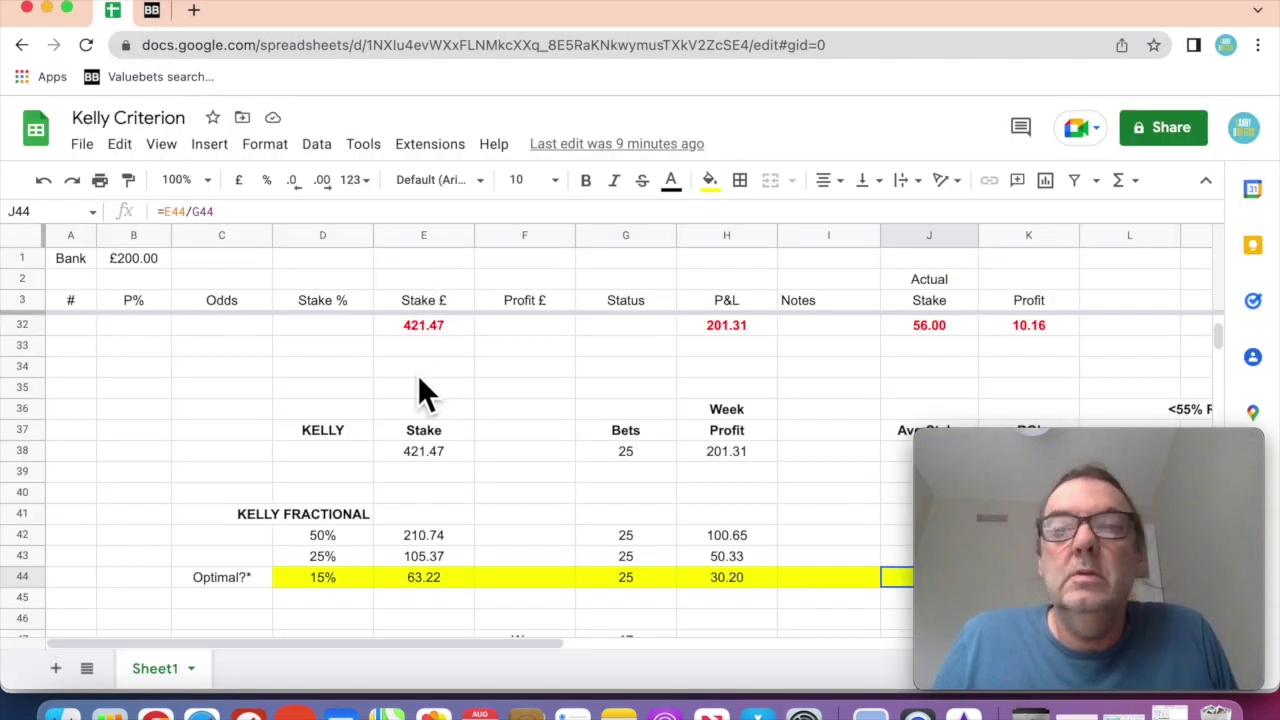
scroll(418, 375, up, 10)
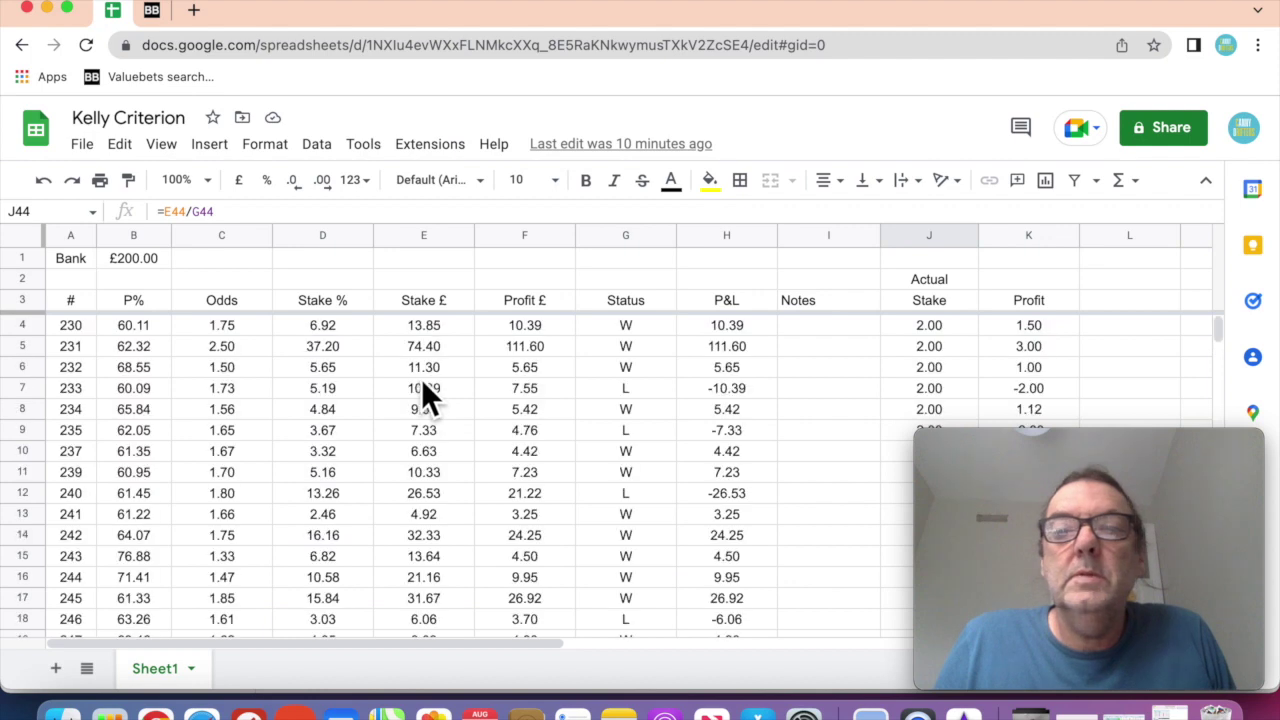
click(150, 330)
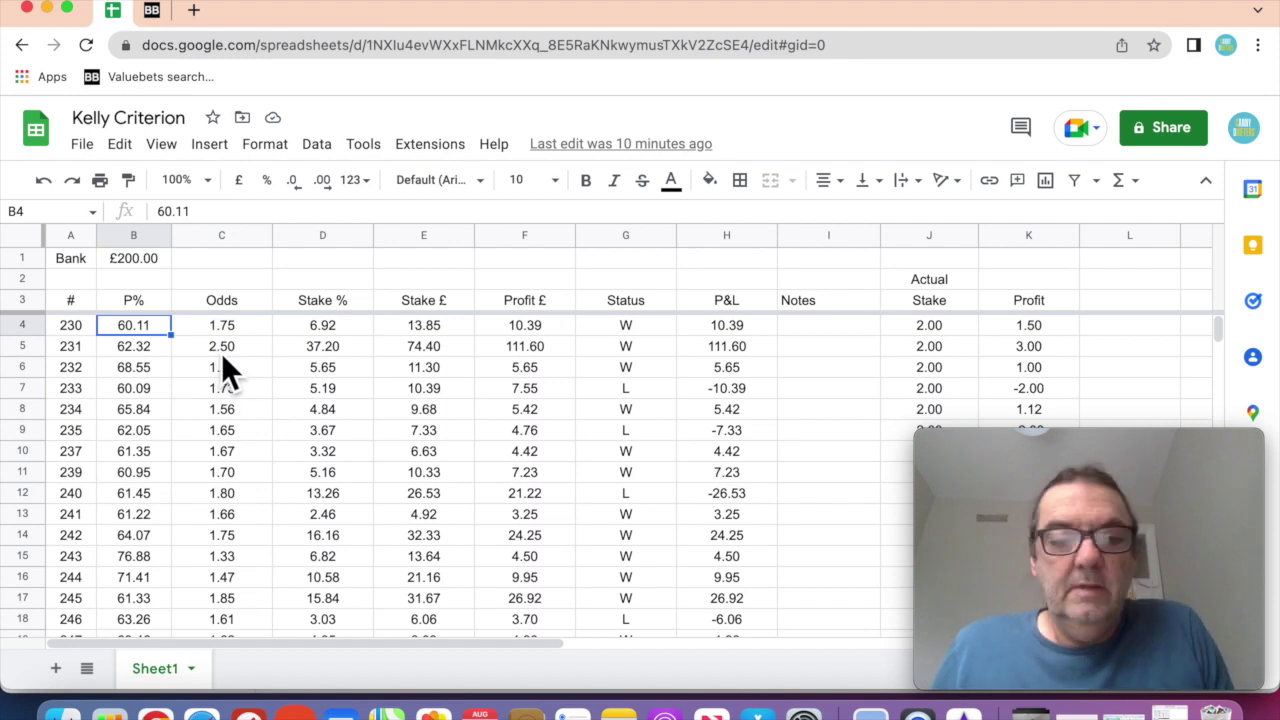
text(74.85)
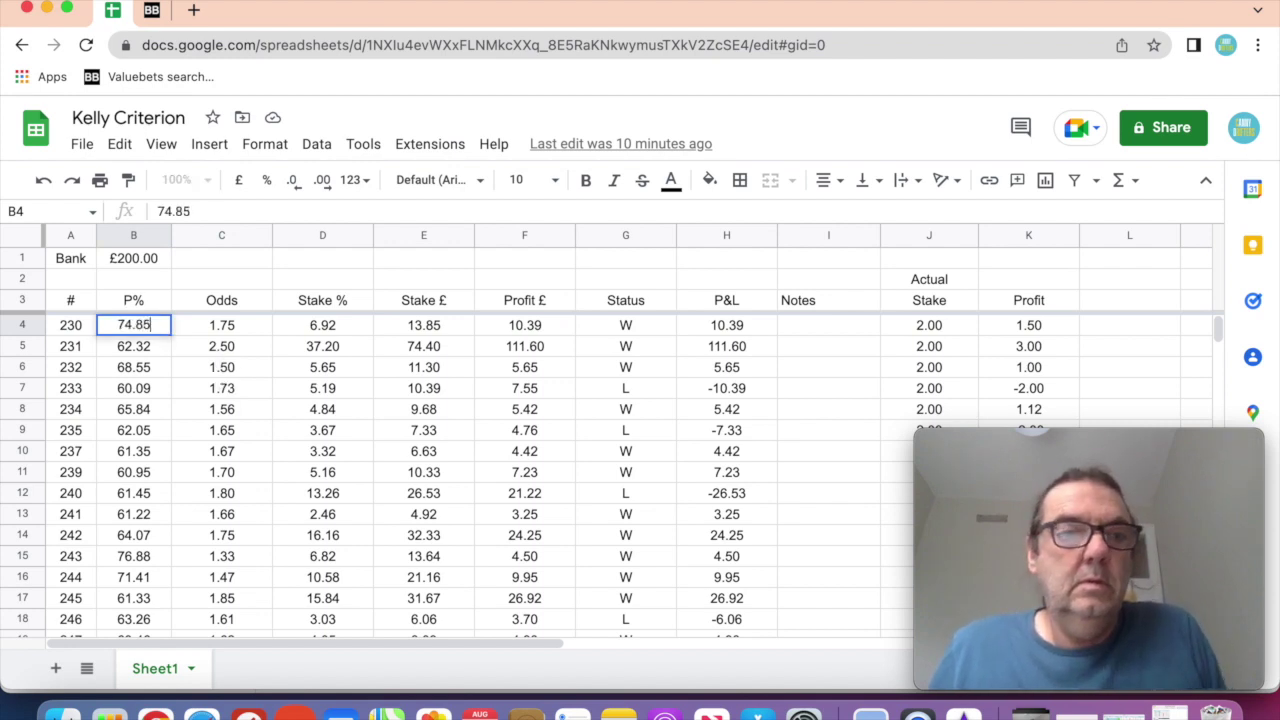
click(237, 331)
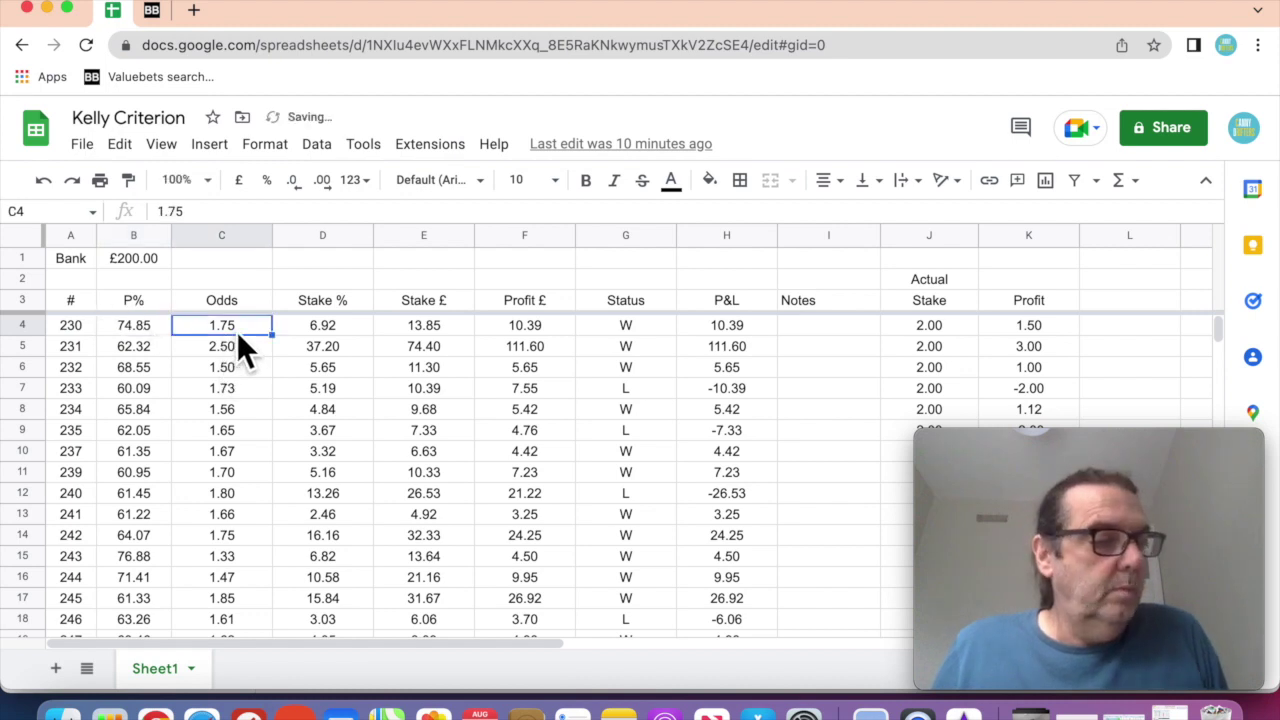
text(1.363)
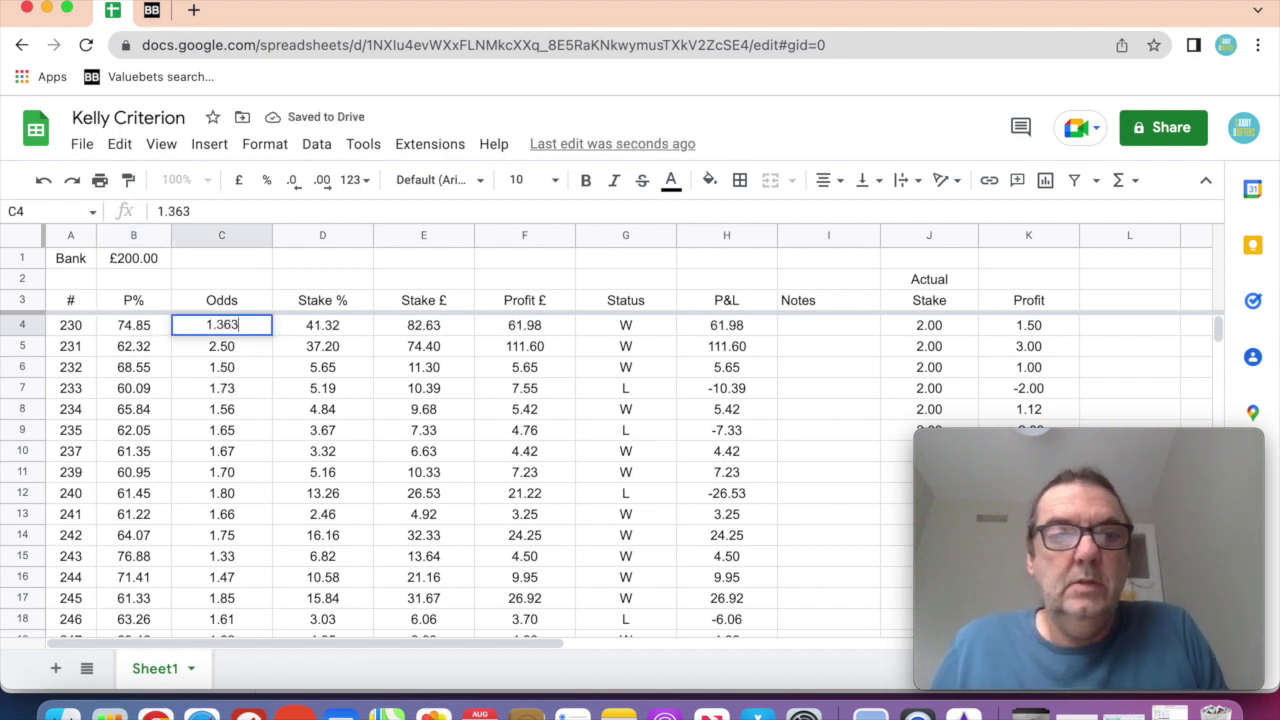
key(Return)
Step: Check bet 230's Stake % and Stake £ formulas and calculate 15% of its stake in Notes cell I4 with =E4*.15
click(310, 332)
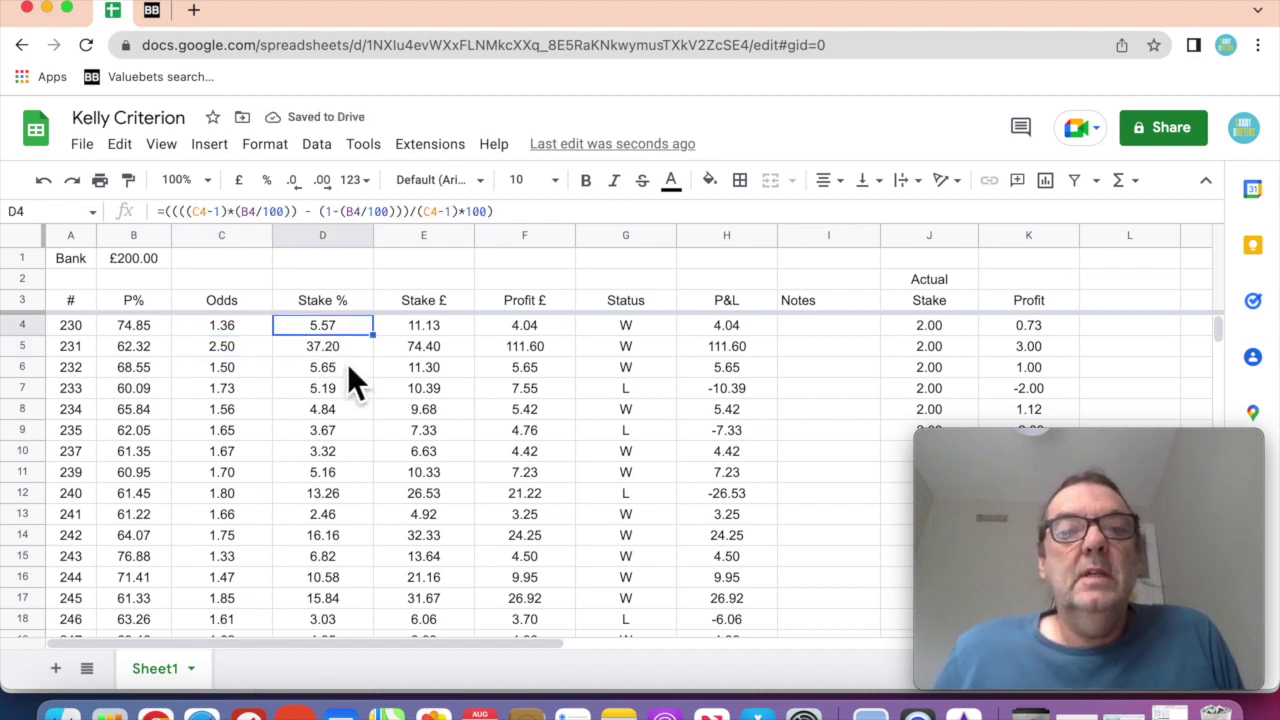
key(Right)
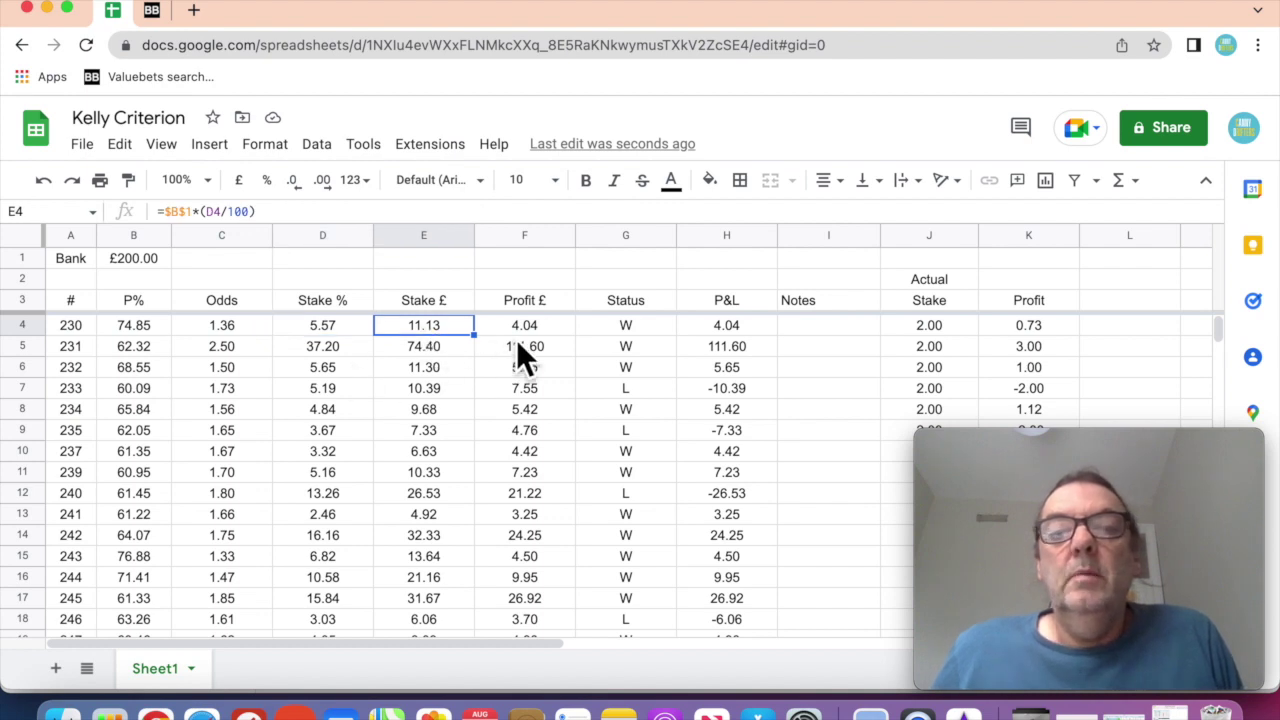
click(782, 324)
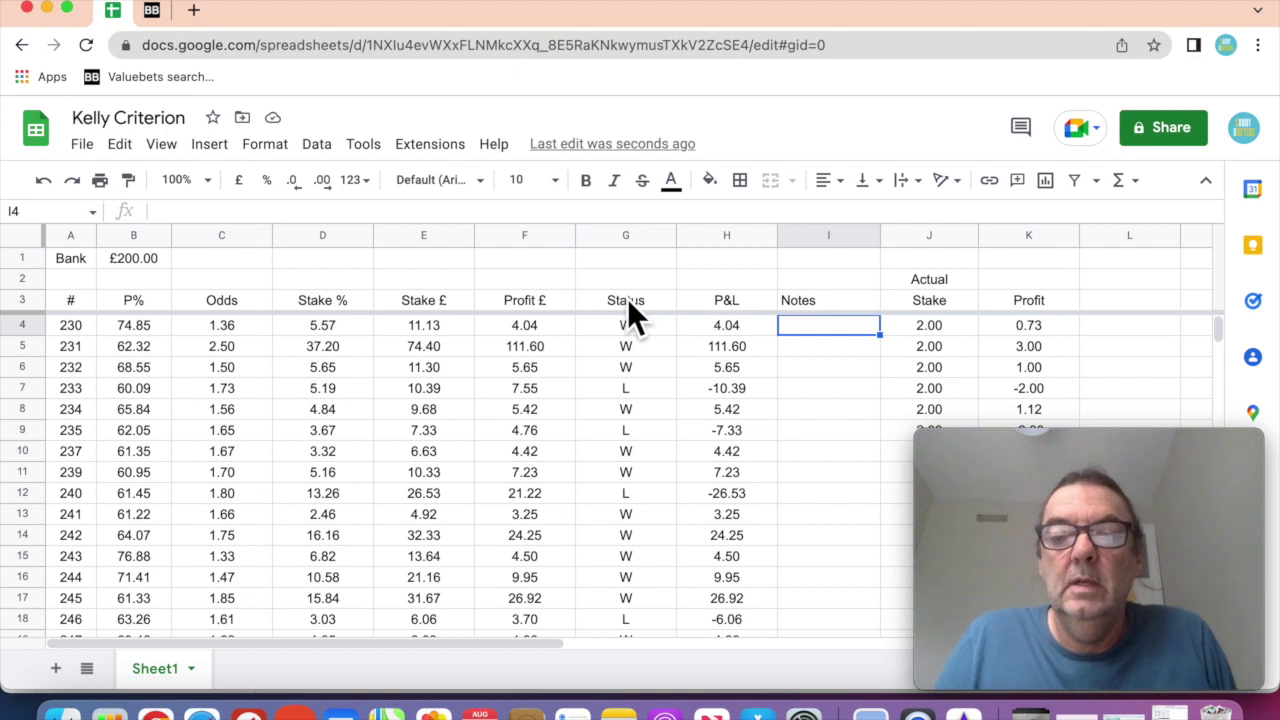
text(=)
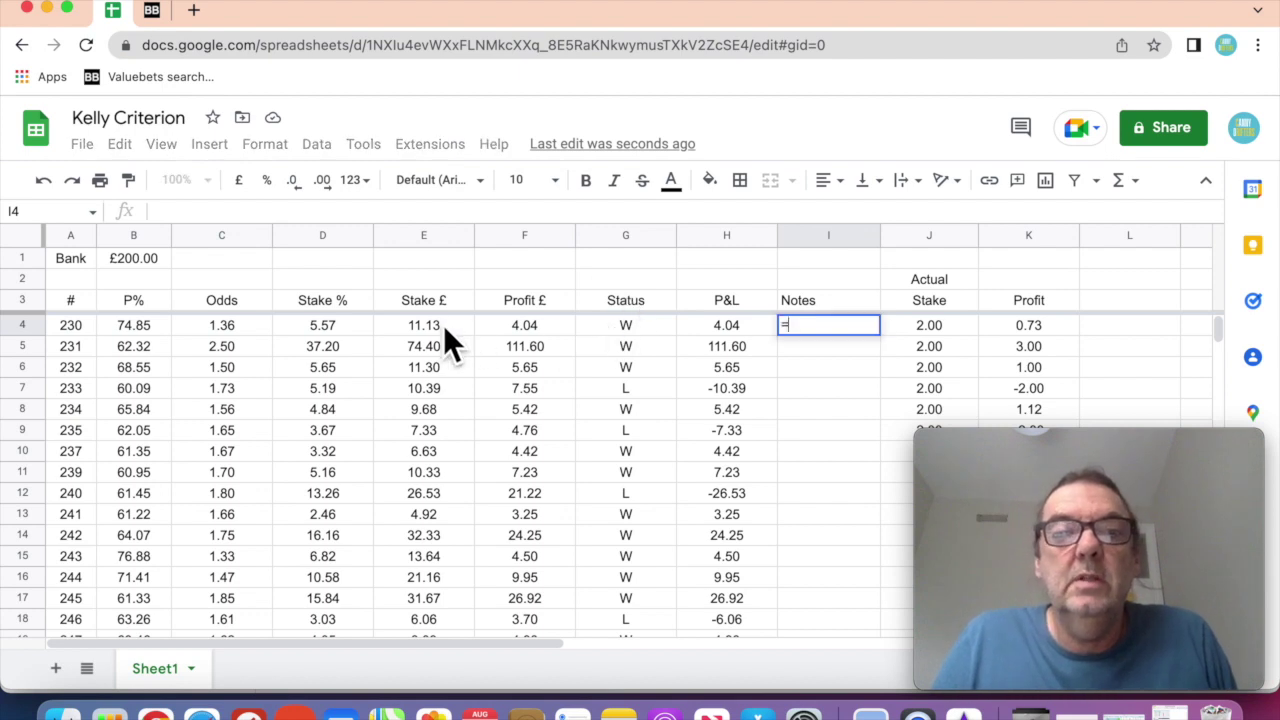
click(445, 325)
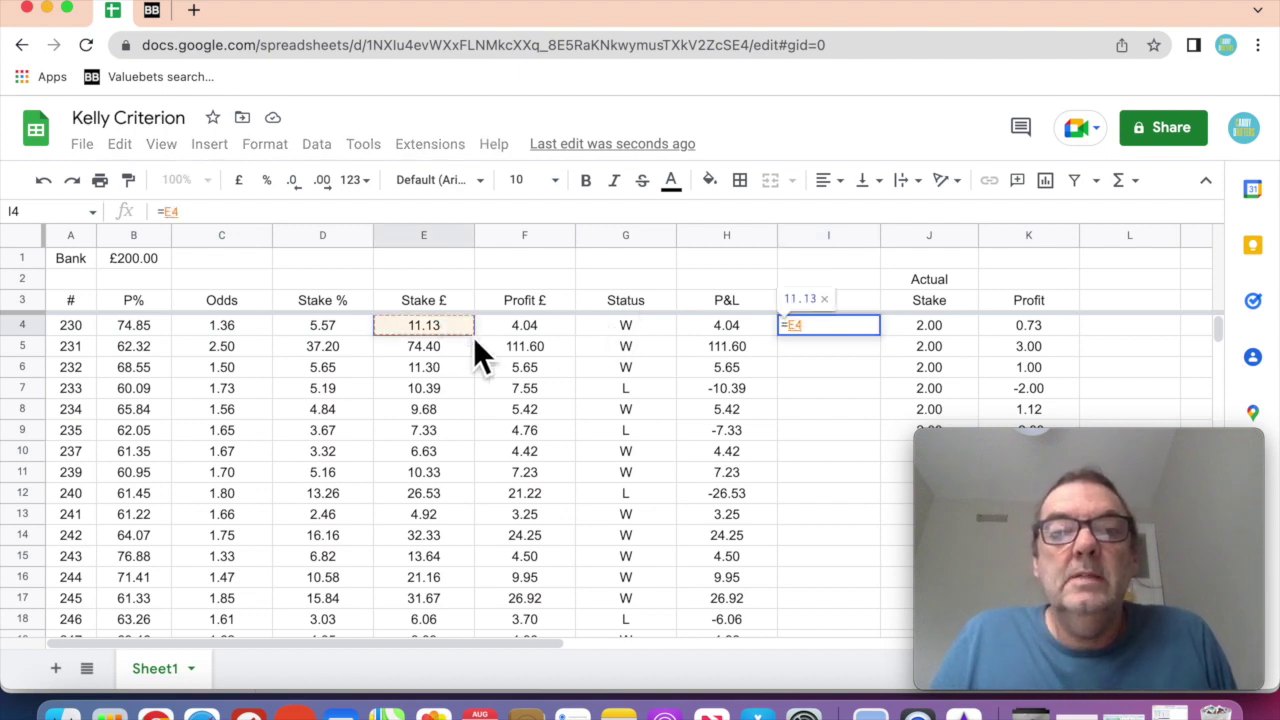
text(*.15)
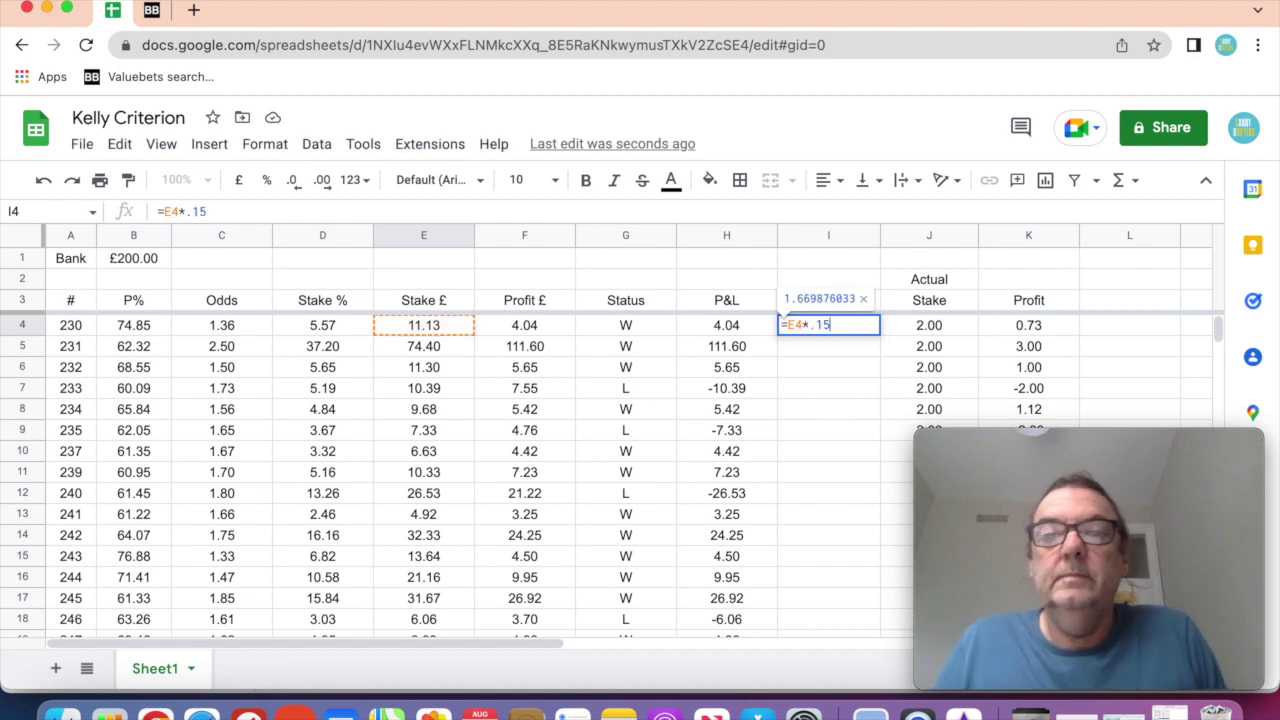
key(Return)
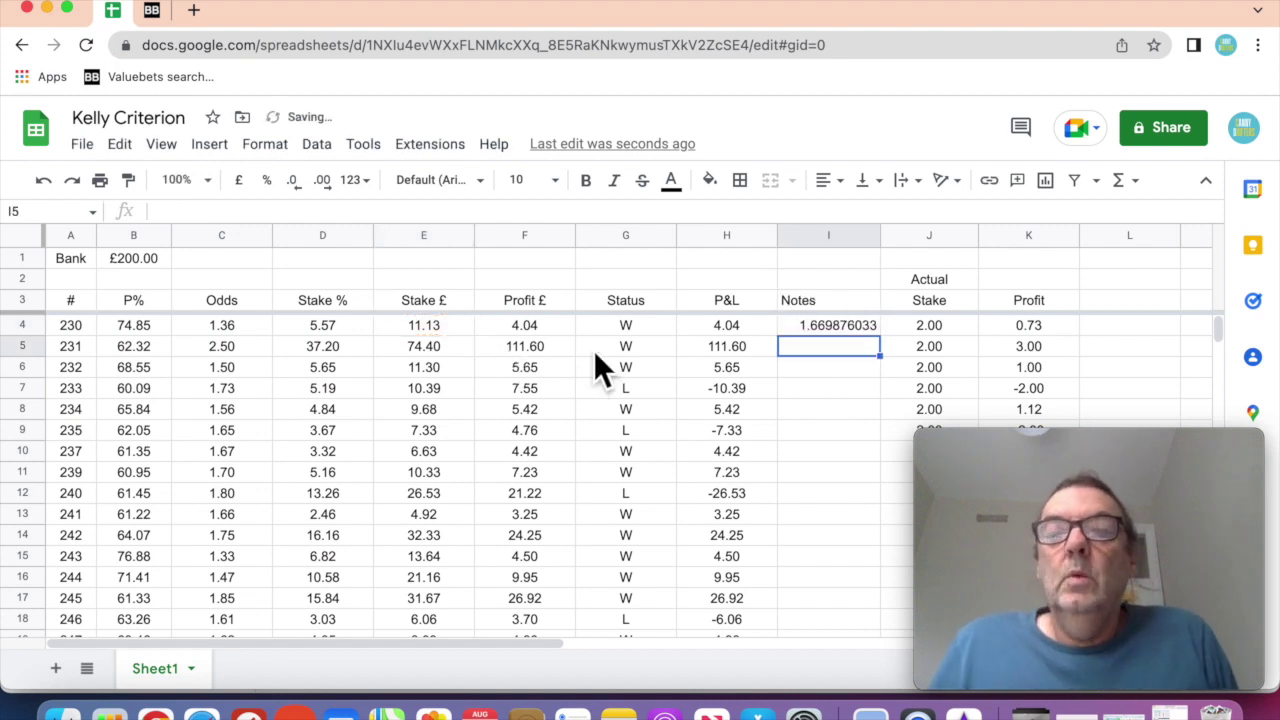